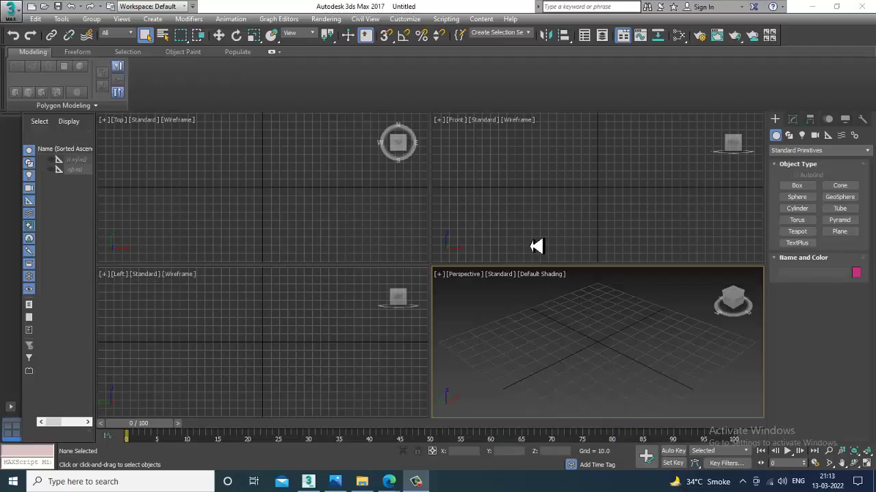
pyautogui.click(550, 211)
pyautogui.click(196, 231)
pyautogui.click(205, 320)
pyautogui.click(570, 356)
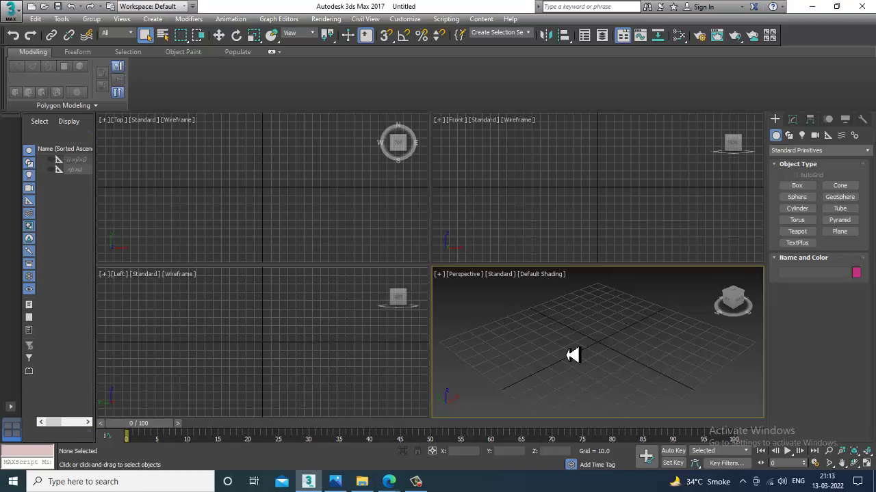
pyautogui.click(522, 221)
pyautogui.click(368, 217)
pyautogui.click(362, 311)
pyautogui.click(592, 346)
pyautogui.click(552, 238)
pyautogui.click(369, 222)
pyautogui.click(366, 316)
pyautogui.click(612, 357)
pyautogui.click(573, 236)
pyautogui.click(369, 301)
pyautogui.click(604, 353)
pyautogui.click(410, 143)
pyautogui.hotkey('alt', 'w')
pyautogui.hotkey('alt', 'w')
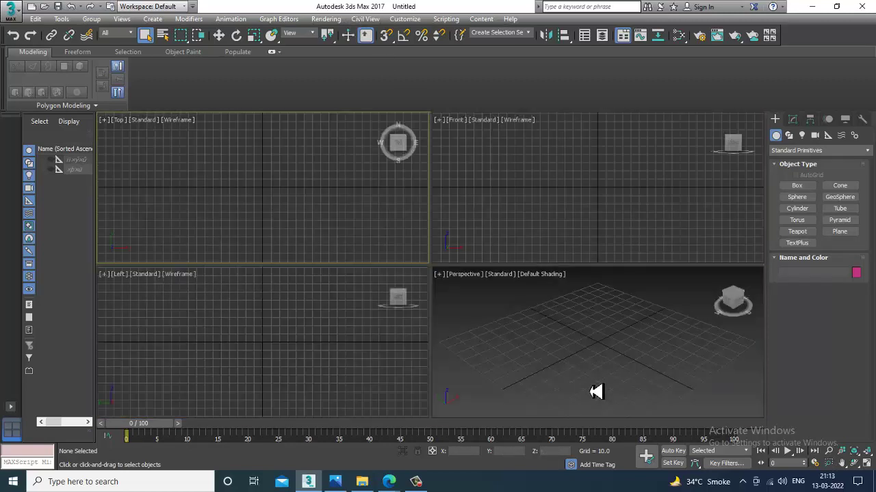
pyautogui.click(576, 335)
# Open the bookshelf reference picture images from the living room folder in an image viewer window.
pyautogui.click(327, 18)
pyautogui.click(394, 335)
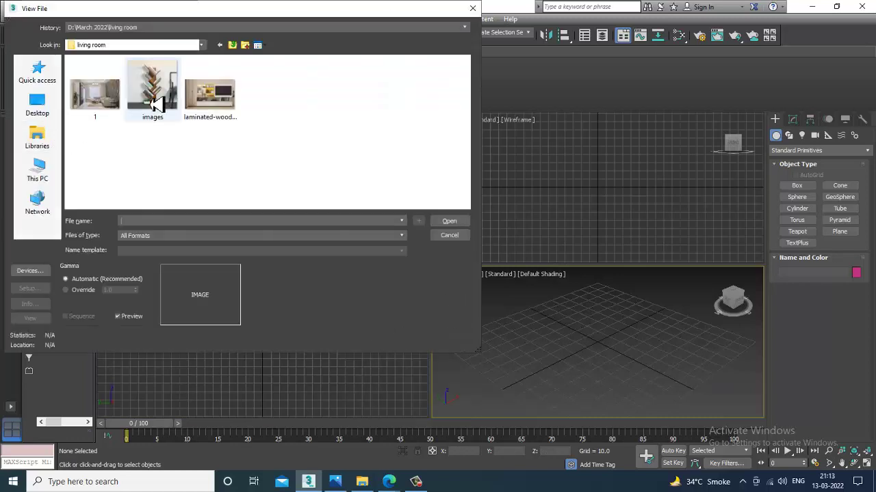
pyautogui.doubleClick(153, 94)
# Enlarge the reference image window, magnify the bookshelf in it and park it clear of the perspective view.
pyautogui.moveTo(465, 170); pyautogui.dragTo(188, 94)
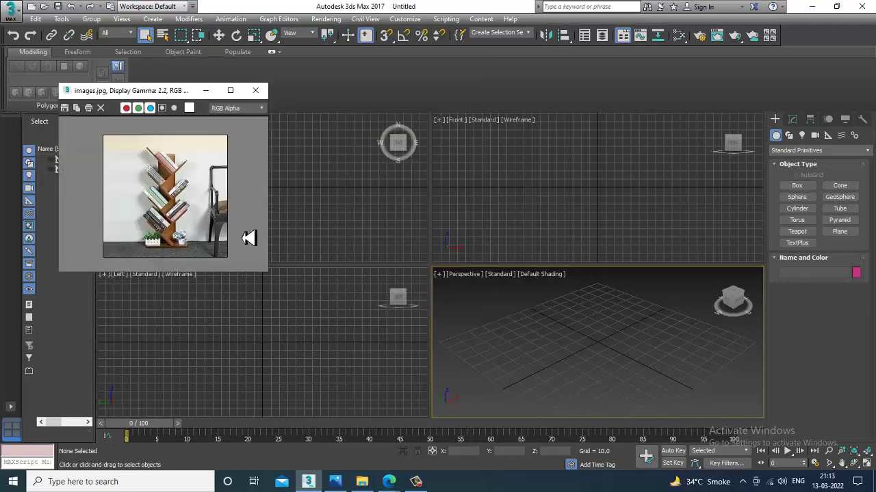
pyautogui.moveTo(274, 282); pyautogui.dragTo(433, 435)
pyautogui.scroll(1, 272, 321)
pyautogui.scroll(1, 260, 318)
pyautogui.scroll(-1, 262, 316)
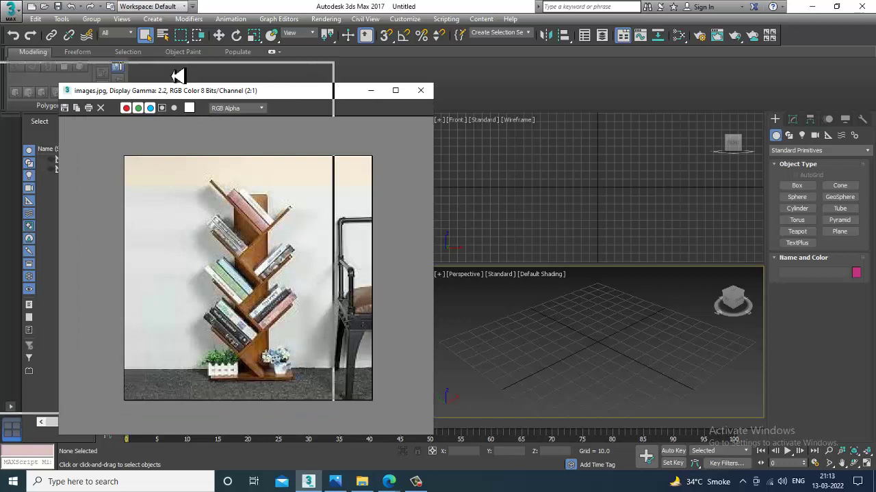
pyautogui.moveTo(176, 91); pyautogui.dragTo(51, 61)
# Create a large ground plane extending beyond the grid in the maximized perspective view.
pyautogui.scroll(-4, 577, 383)
pyautogui.scroll(-1, 560, 349)
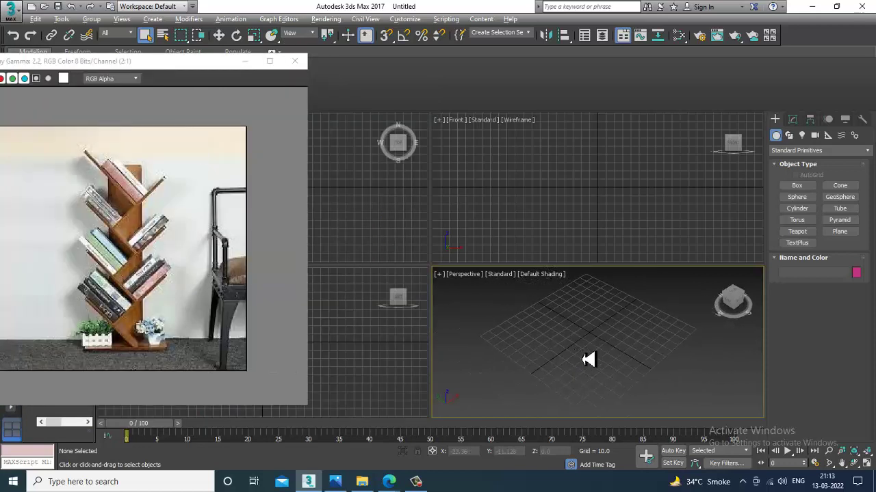
pyautogui.hotkey('alt', 'w')
pyautogui.scroll(-2, 581, 335)
pyautogui.press('w')
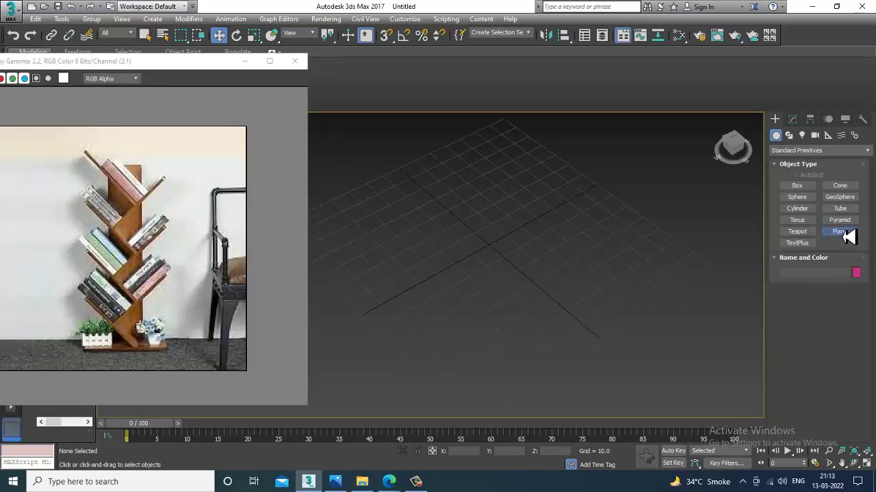
pyautogui.click(839, 231)
pyautogui.moveTo(510, 373); pyautogui.dragTo(622, 289)
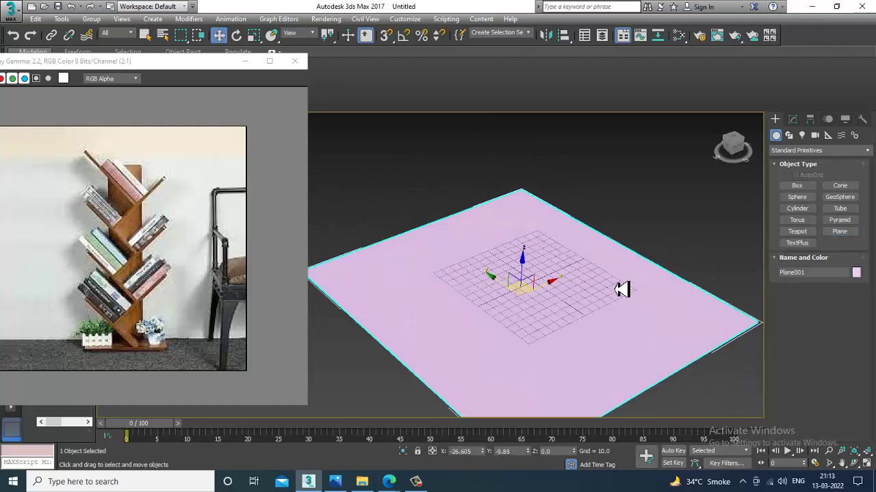
# Draw a flat base box about 47 long, 89 wide and 5 high on the plane.
pyautogui.scroll(3, 613, 293)
pyautogui.keyDown('alt'); pyautogui.moveTo(583, 284); pyautogui.dragTo(523, 282, button='middle'); pyautogui.keyUp('alt')
pyautogui.moveTo(516, 259)
pyautogui.mouseDown()
pyautogui.moveTo(460, 310)
pyautogui.moveTo(457, 347)
pyautogui.mouseUp()
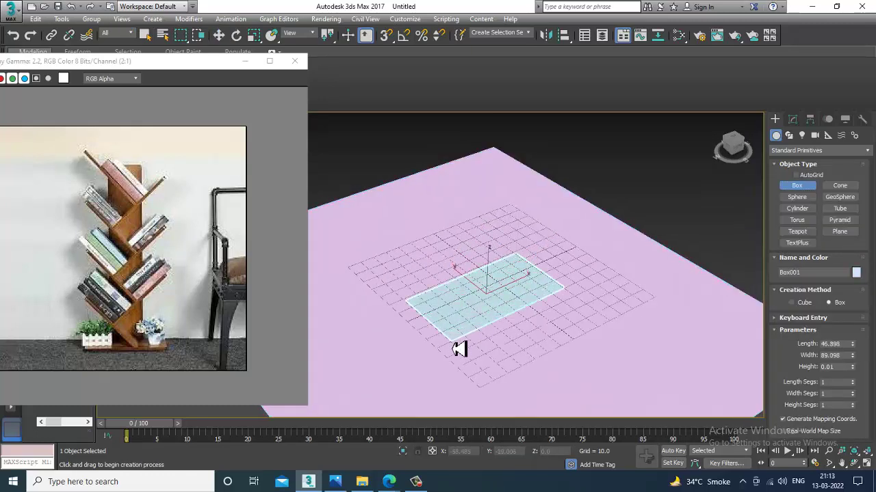
pyautogui.press('w')
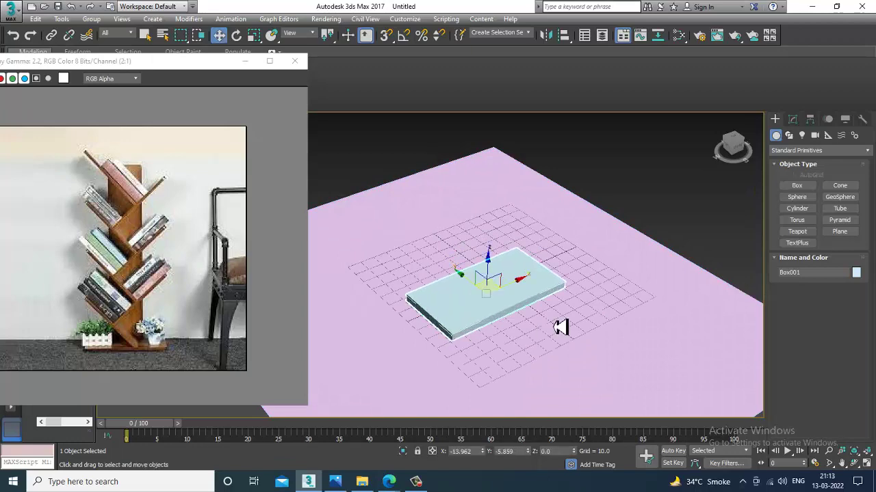
# Convert the base box to an Editable Poly.
pyautogui.keyDown('alt'); pyautogui.moveTo(561, 327); pyautogui.dragTo(522, 327, button='middle'); pyautogui.keyUp('alt')
pyautogui.scroll(2, 523, 327)
pyautogui.rightClick(469, 252)
pyautogui.moveTo(543, 381)
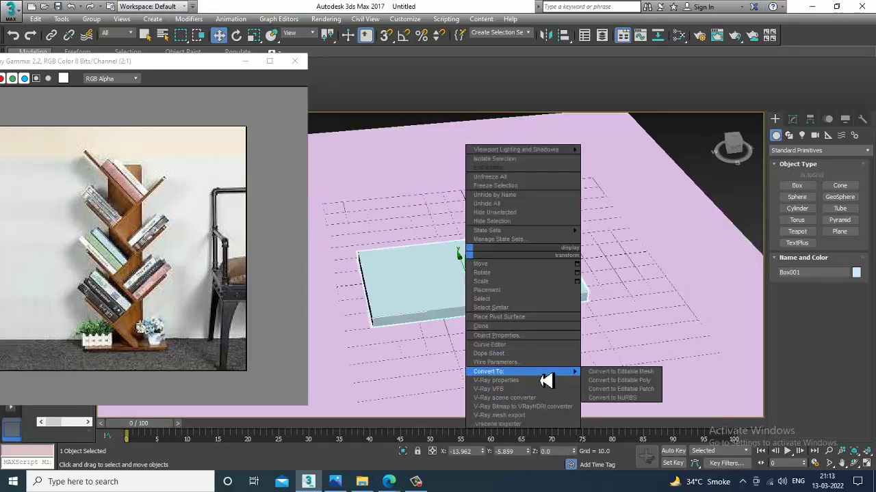
pyautogui.click(643, 388)
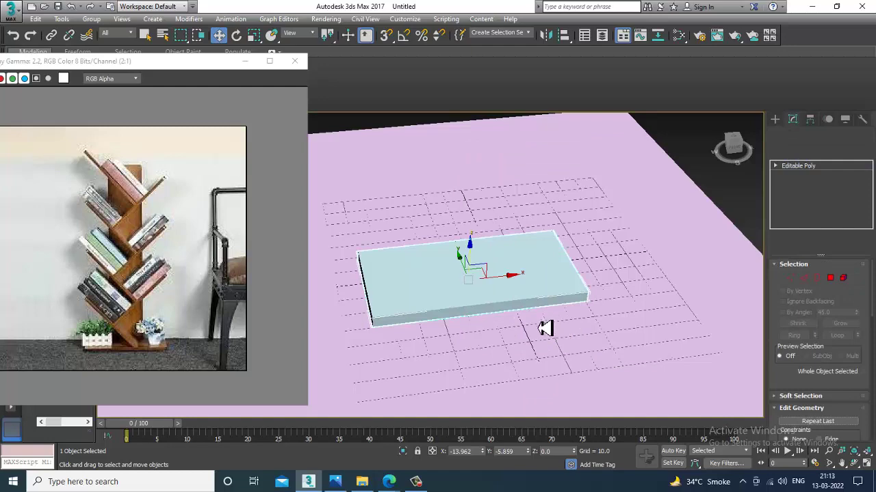
# Add a lengthwise edge loop close to the rear edge of the base with Swift Loop in the top view.
pyautogui.keyDown('alt'); pyautogui.moveTo(516, 254); pyautogui.dragTo(561, 182, button='middle'); pyautogui.keyUp('alt')
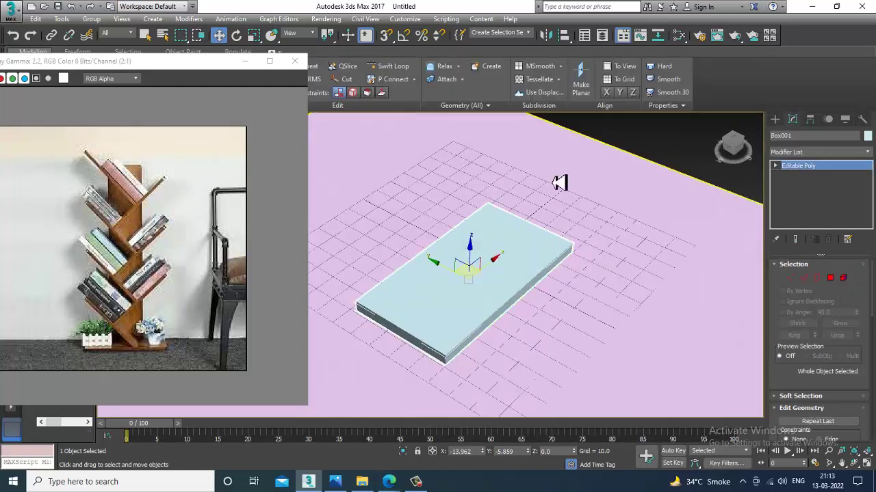
pyautogui.click(394, 67)
pyautogui.hotkey('alt', 'w')
pyautogui.click(354, 201)
pyautogui.hotkey('alt', 'w')
pyautogui.moveTo(367, 201); pyautogui.dragTo(467, 189, button='middle')
pyautogui.scroll(3, 456, 213)
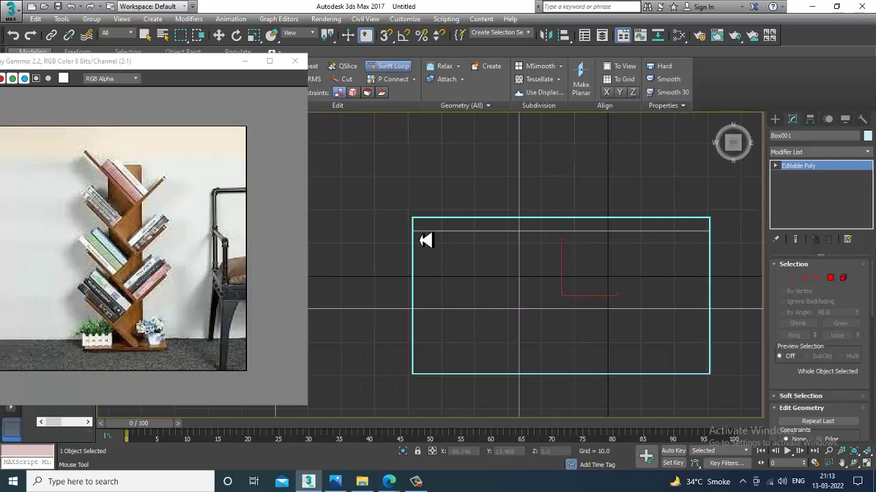
pyautogui.press('w')
# Select the base's lengthwise edges and connect them with 2 segments, dividing its width into three parts.
pyautogui.click(815, 279)
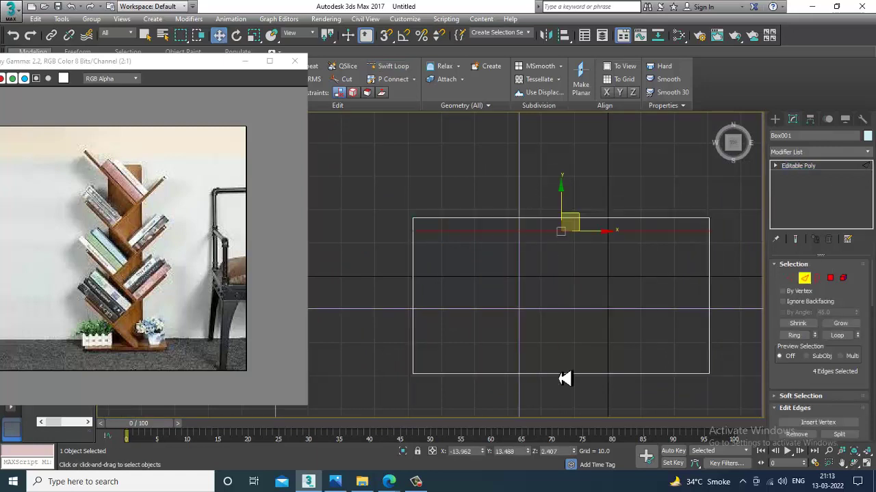
pyautogui.moveTo(498, 206); pyautogui.dragTo(573, 465)
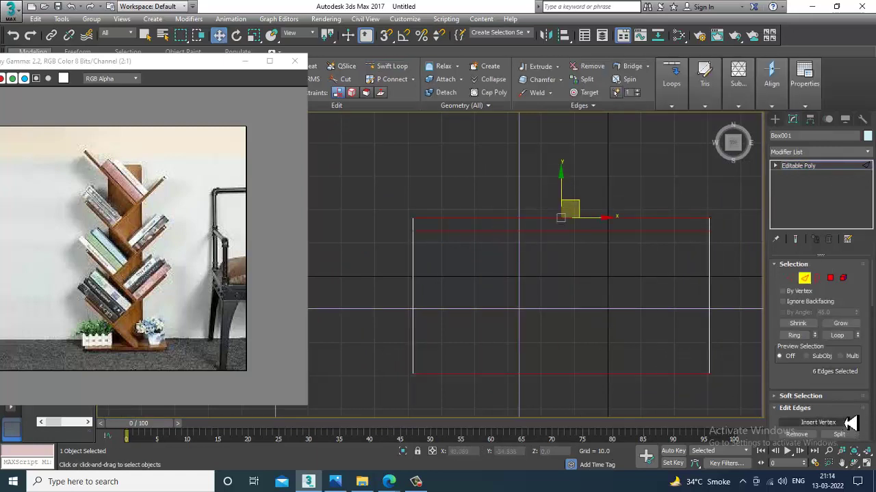
pyautogui.moveTo(830, 395); pyautogui.dragTo(812, 305)
pyautogui.click(853, 386)
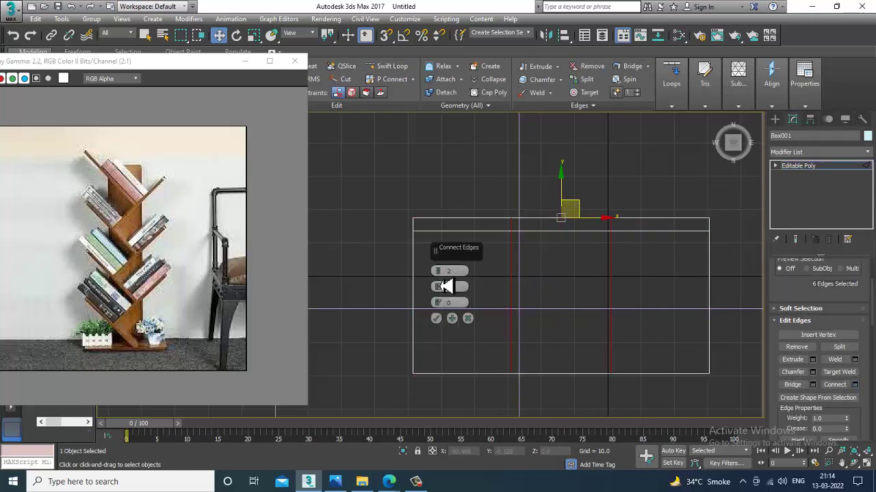
pyautogui.click(437, 318)
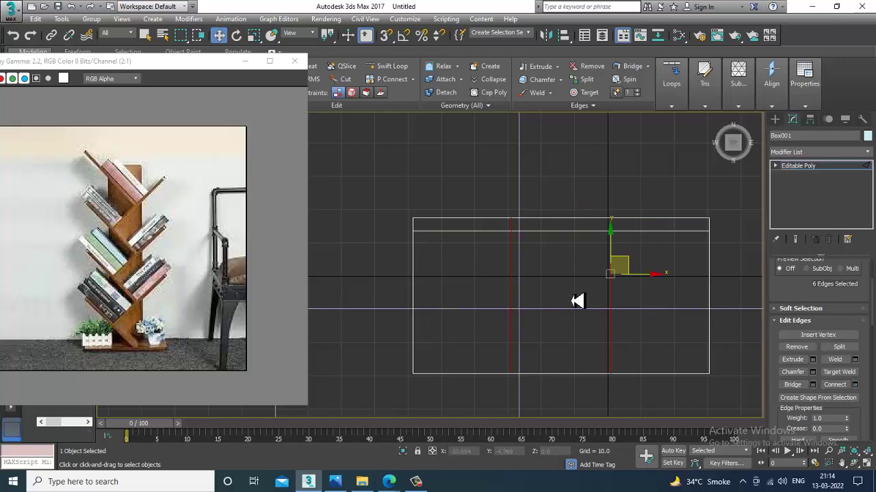
# Extrude the narrow middle polygon at the rear of the base upward by 187.949 to form the upright.
pyautogui.hotkey('alt', 'w')
pyautogui.middleClick(655, 342)
pyautogui.hotkey('alt', 'w')
pyautogui.moveTo(575, 304)
pyautogui.keyDown('alt'); pyautogui.mouseDown(button='middle')
pyautogui.moveTo(524, 293)
pyautogui.moveTo(580, 309)
pyautogui.mouseUp(button='middle'); pyautogui.keyUp('alt')
pyautogui.scroll(2, 558, 305)
pyautogui.keyDown('alt'); pyautogui.moveTo(457, 267); pyautogui.dragTo(486, 276, button='middle'); pyautogui.keyUp('alt')
pyautogui.press('4')
pyautogui.click(458, 271)
pyautogui.scroll(-5, 534, 299)
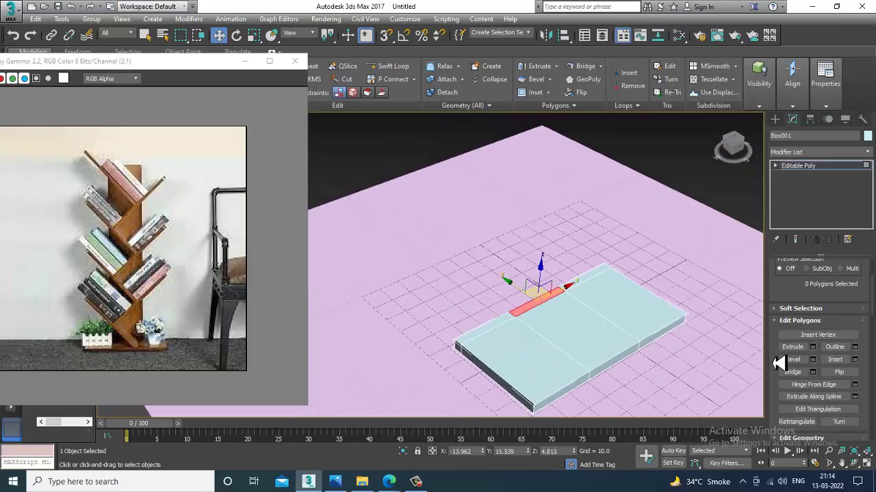
pyautogui.click(812, 347)
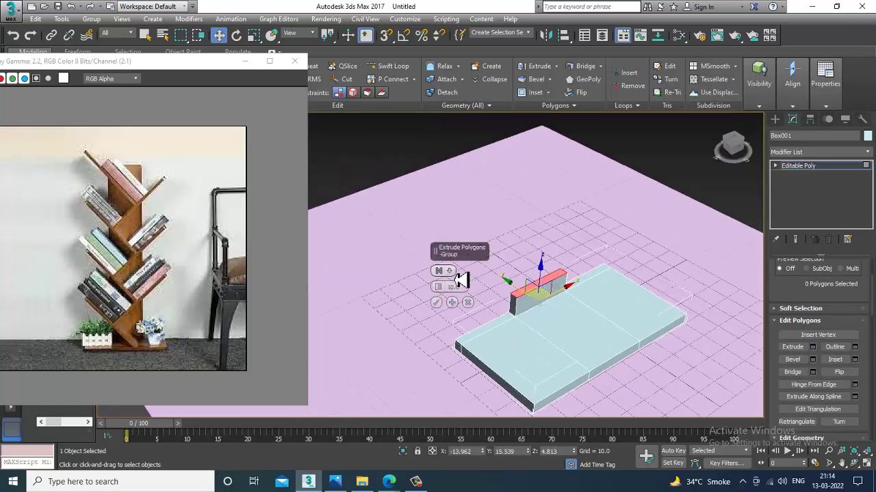
pyautogui.moveTo(439, 287); pyautogui.dragTo(439, 226)
pyautogui.scroll(-4, 577, 270)
pyautogui.keyDown('alt'); pyautogui.moveTo(544, 344); pyautogui.dragTo(500, 338, button='middle'); pyautogui.keyUp('alt')
pyautogui.moveTo(450, 292); pyautogui.dragTo(385, 428)
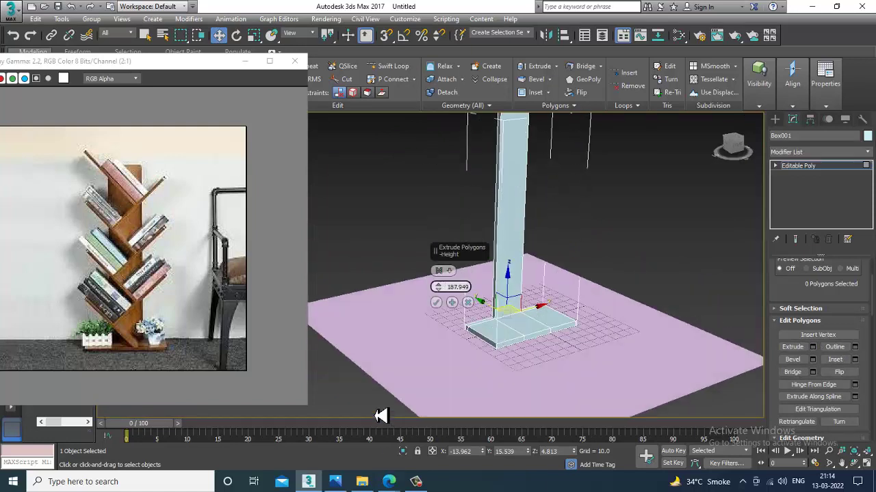
pyautogui.click(435, 302)
# Thicken the upright by moving the rear vertices of the upright and base back about 3 units in the left view.
pyautogui.keyDown('alt'); pyautogui.moveTo(609, 277); pyautogui.dragTo(570, 301, button='middle'); pyautogui.keyUp('alt')
pyautogui.hotkey('alt', 'w')
pyautogui.rightClick(406, 326)
pyautogui.hotkey('alt', 'w')
pyautogui.moveTo(449, 353); pyautogui.dragTo(501, 254, button='middle')
pyautogui.scroll(-5, 498, 232)
pyautogui.moveTo(490, 301); pyautogui.dragTo(475, 144, button='middle')
pyautogui.scroll(-4, 481, 216)
pyautogui.moveTo(526, 276); pyautogui.dragTo(527, 272, button='middle')
pyautogui.moveTo(459, 197); pyautogui.dragTo(464, 206, button='middle')
pyautogui.press('1')
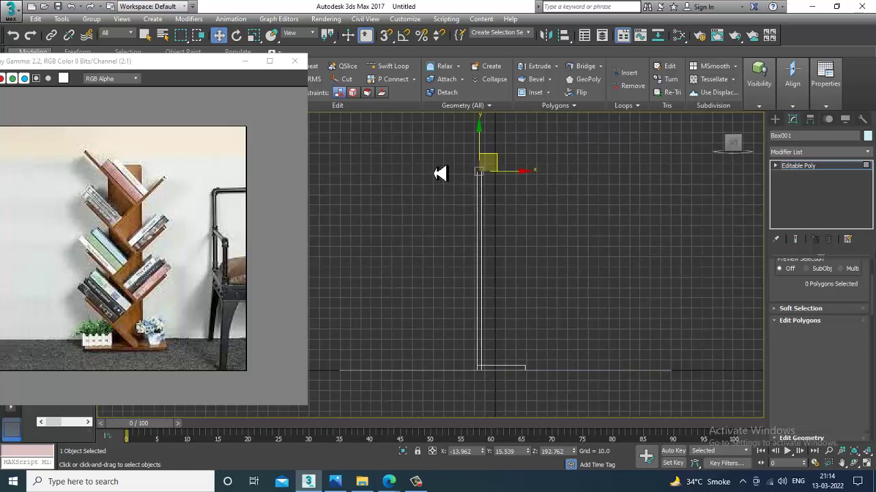
pyautogui.moveTo(422, 155); pyautogui.dragTo(457, 225)
pyautogui.moveTo(481, 418); pyautogui.dragTo(481, 411)
pyautogui.moveTo(477, 207); pyautogui.dragTo(480, 210, button='middle')
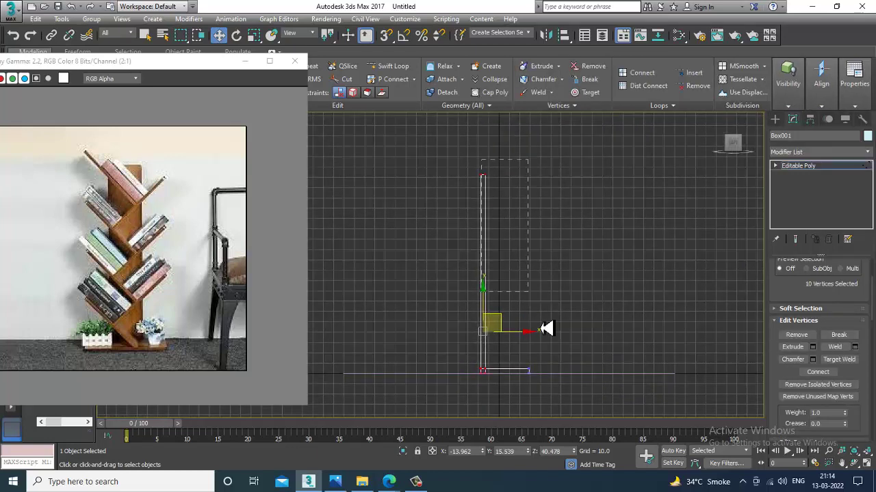
pyautogui.click(526, 305)
pyautogui.moveTo(483, 439); pyautogui.dragTo(482, 438)
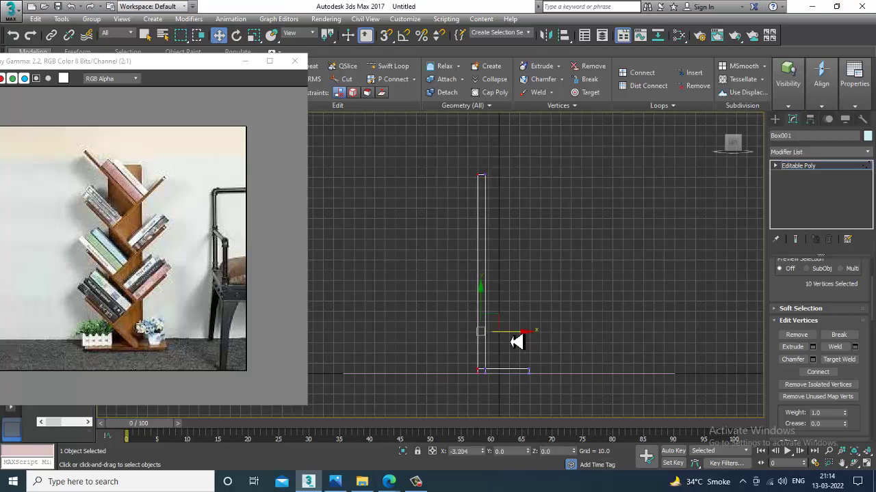
# Raise the upright's top vertices to a height of about 221 in the front view, following the reference proportions.
pyautogui.hotkey('alt', 'w')
pyautogui.hotkey('alt', 'w')
pyautogui.keyDown('alt'); pyautogui.moveTo(597, 369); pyautogui.dragTo(480, 307, button='middle'); pyautogui.keyUp('alt')
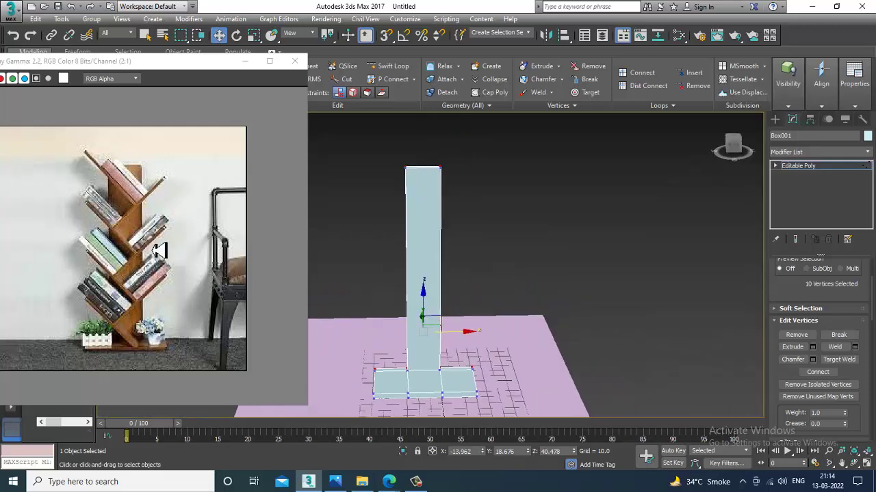
pyautogui.click(145, 248)
pyautogui.scroll(2, 130, 244)
pyautogui.scroll(-2, 130, 245)
pyautogui.moveTo(556, 253); pyautogui.dragTo(556, 280, button='middle')
pyautogui.hotkey('alt', 'w')
pyautogui.moveTo(572, 198); pyautogui.dragTo(551, 271, button='middle')
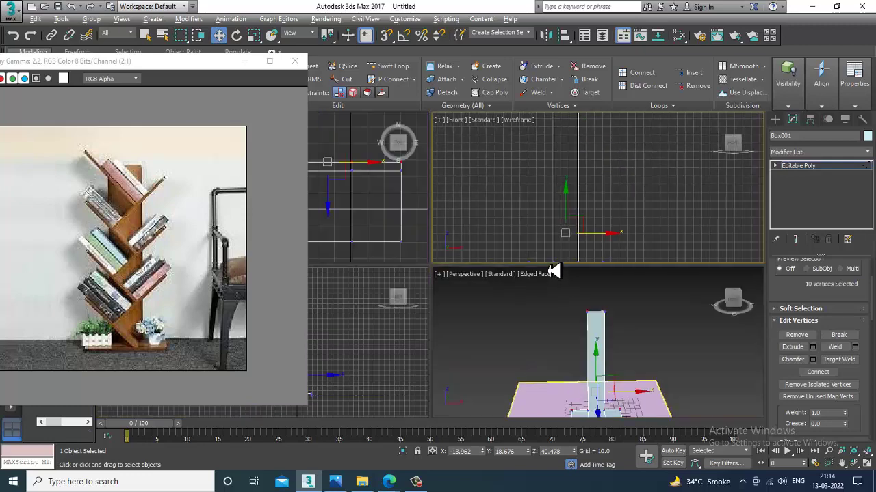
pyautogui.hotkey('alt', 'w')
pyautogui.moveTo(485, 313); pyautogui.dragTo(486, 313)
pyautogui.moveTo(445, 242); pyautogui.dragTo(448, 219)
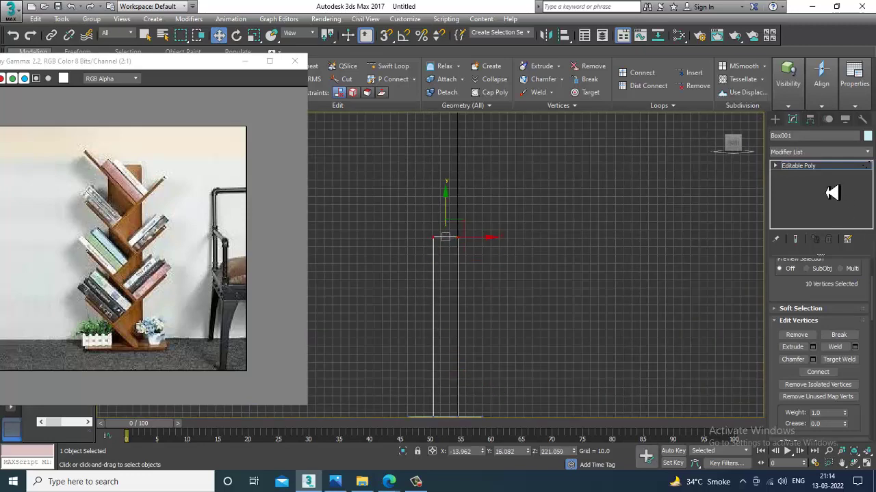
# Draw a straight two-point spline slanting down onto the upper part of the upright for the top shelf.
pyautogui.click(775, 119)
pyautogui.click(789, 135)
pyautogui.click(797, 194)
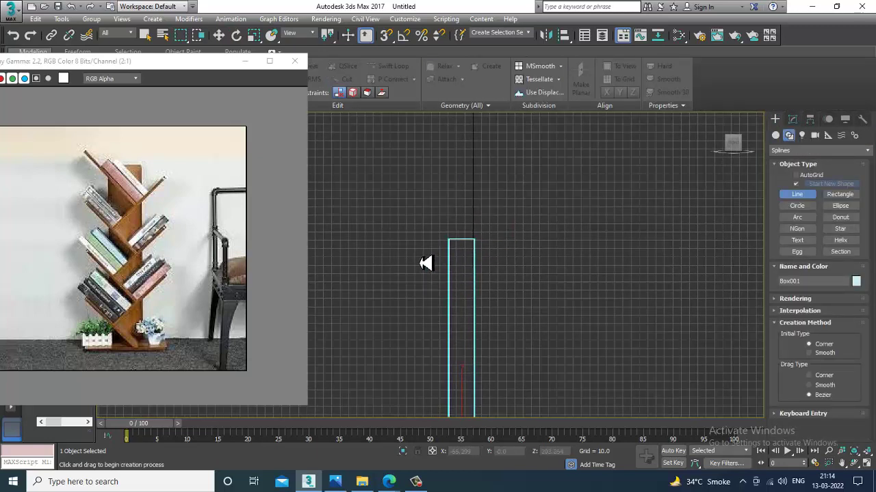
pyautogui.click(379, 224)
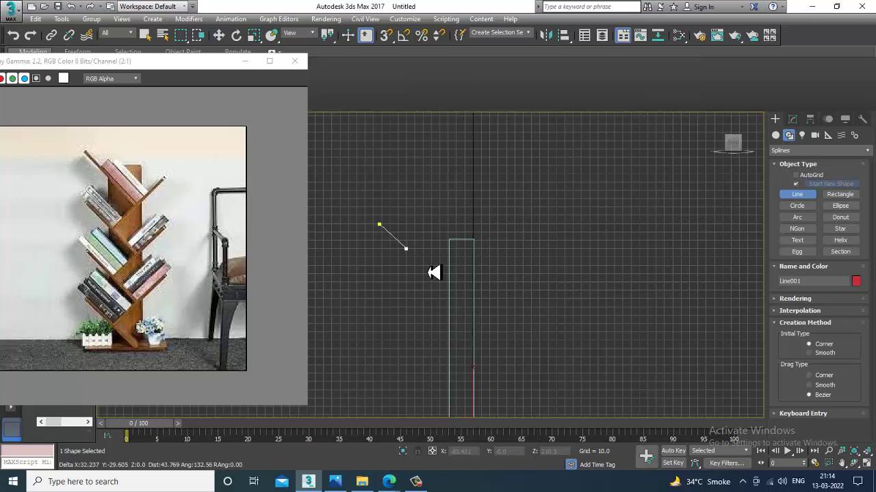
pyautogui.click(463, 282)
pyautogui.rightClick(468, 293)
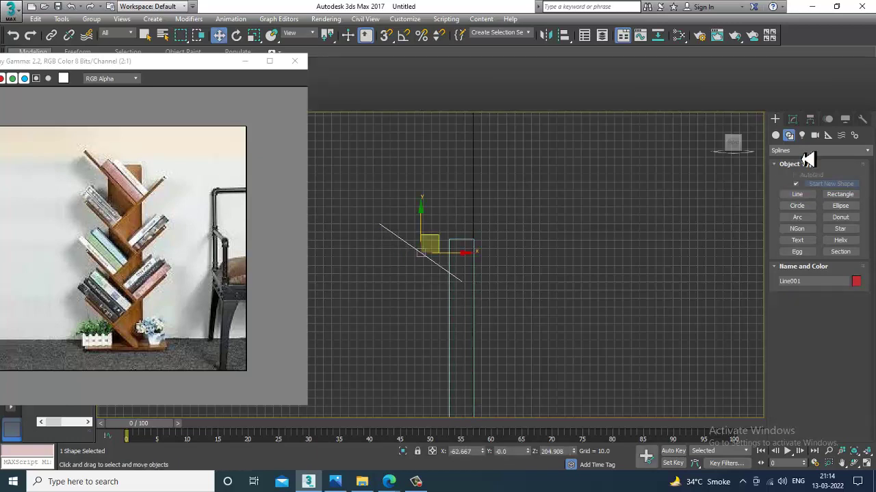
# Enable the slanted spline's thickness in the viewport with a rectangular cross-section.
pyautogui.click(792, 120)
pyautogui.scroll(3, 782, 292)
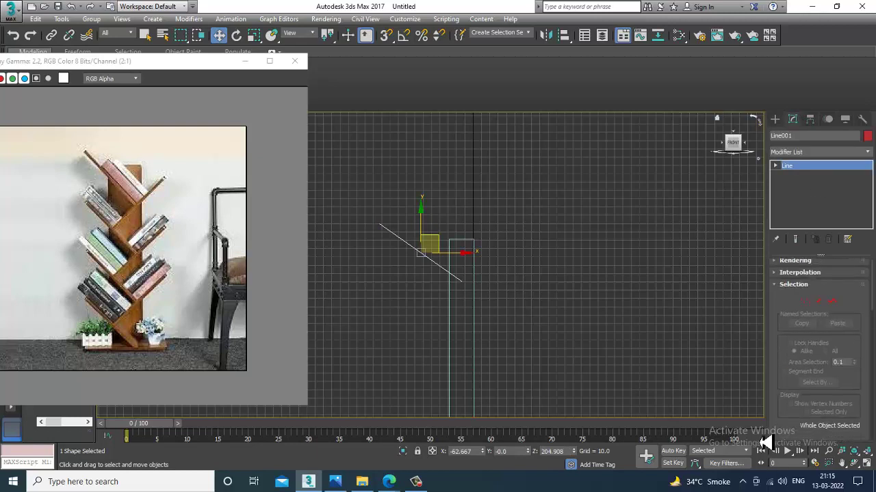
pyautogui.click(784, 263)
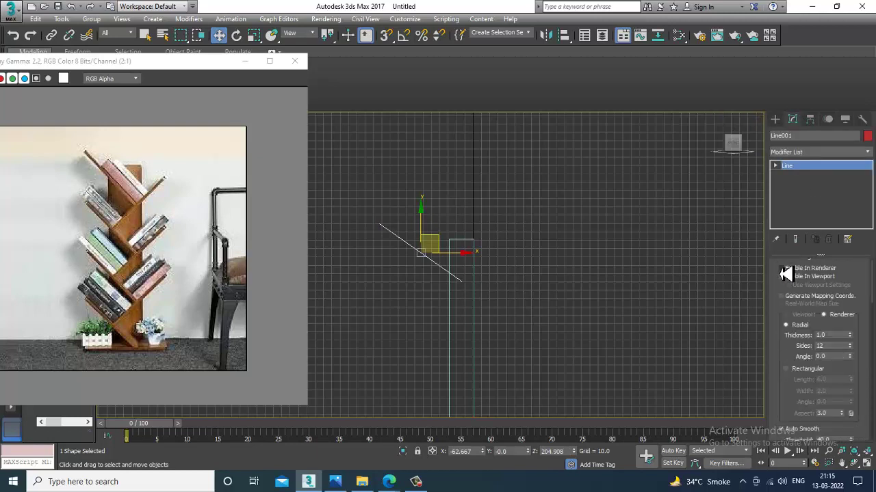
pyautogui.click(781, 276)
pyautogui.click(798, 371)
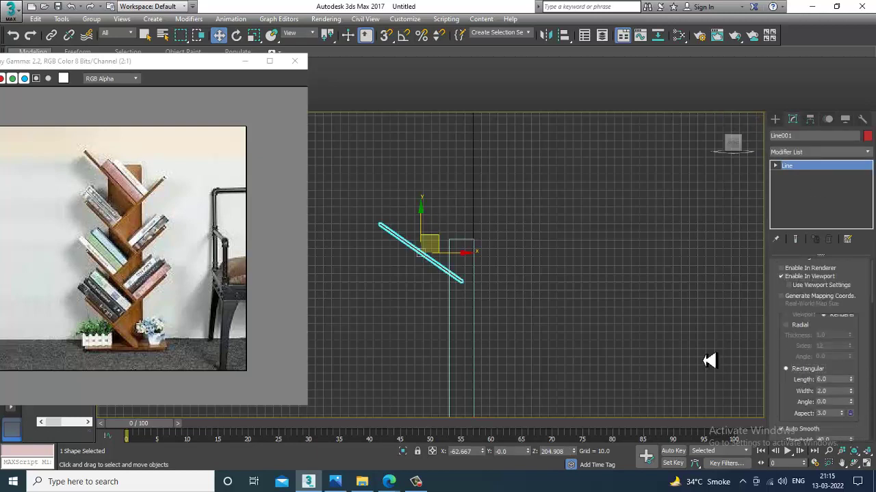
# Set the slanted shelf's rectangular cross-section length to 28.8.
pyautogui.hotkey('alt', 'w')
pyautogui.middleClick(584, 349)
pyautogui.press('z')
pyautogui.hotkey('alt', 'w')
pyautogui.keyDown('alt'); pyautogui.moveTo(606, 351); pyautogui.dragTo(608, 362, button='middle'); pyautogui.keyUp('alt')
pyautogui.moveTo(852, 381); pyautogui.dragTo(789, 176)
pyautogui.keyDown('alt'); pyautogui.moveTo(558, 233); pyautogui.dragTo(452, 193, button='middle'); pyautogui.keyUp('alt')
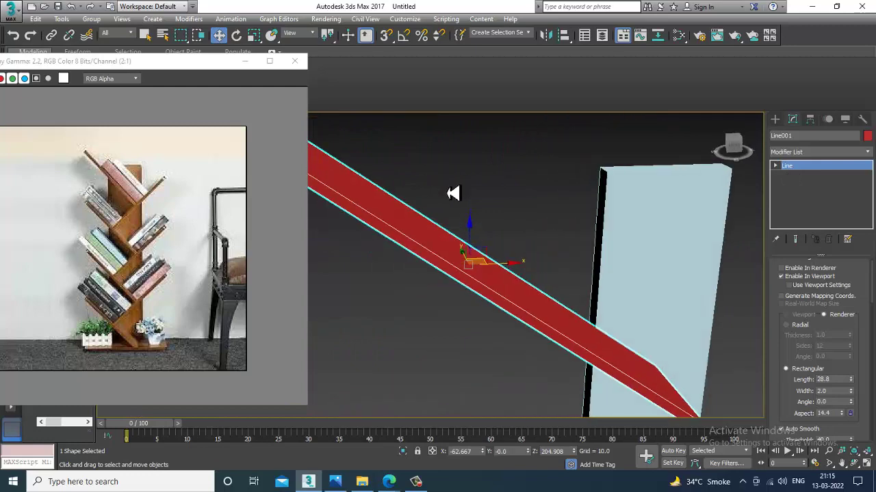
# Mirror the slanted top shelf along the X axis as a copy in the front view.
pyautogui.scroll(-5, 570, 270)
pyautogui.hotkey('alt', 'w')
pyautogui.moveTo(610, 203); pyautogui.dragTo(561, 200, button='middle')
pyautogui.hotkey('alt', 'w')
pyautogui.moveTo(386, 286); pyautogui.dragTo(525, 239, button='middle')
pyautogui.scroll(2, 548, 239)
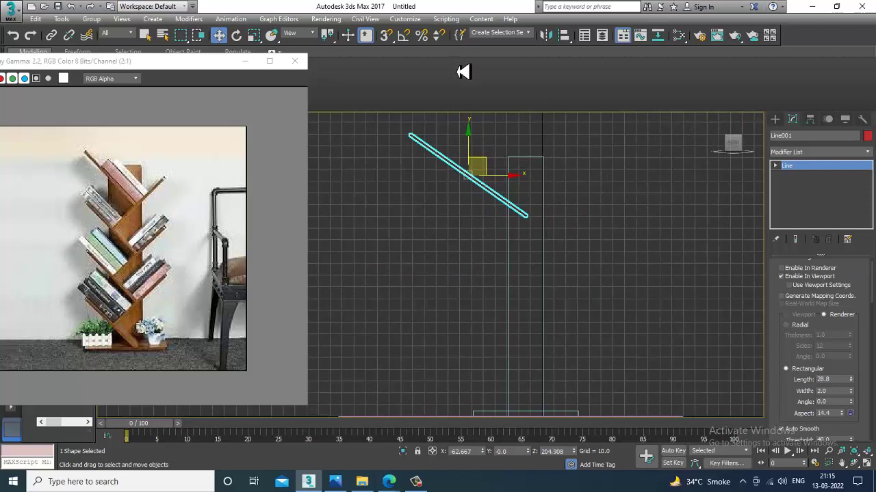
pyautogui.scroll(-2, 498, 133)
pyautogui.scroll(2, 509, 182)
pyautogui.moveTo(499, 180); pyautogui.dragTo(505, 191, button='middle')
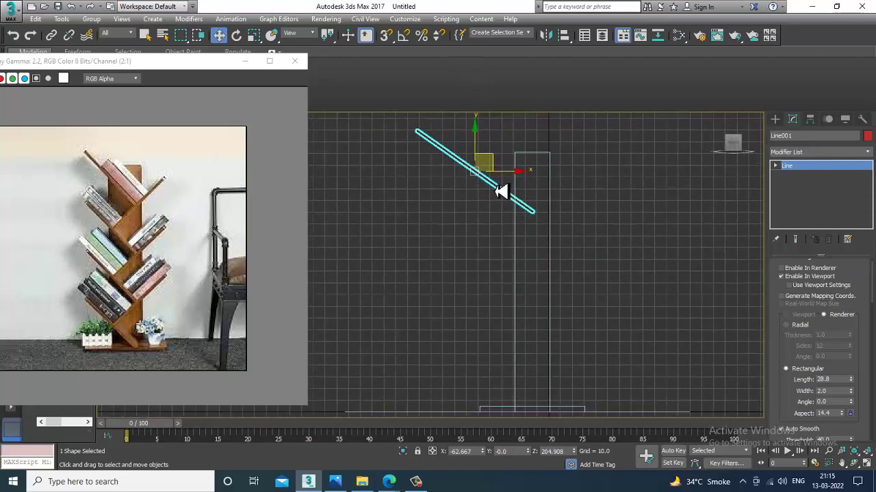
pyautogui.click(545, 37)
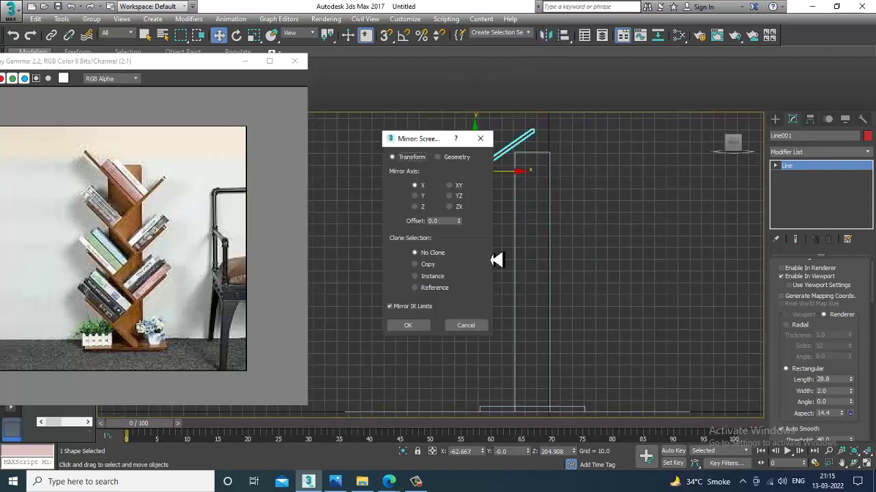
pyautogui.click(415, 264)
pyautogui.click(410, 327)
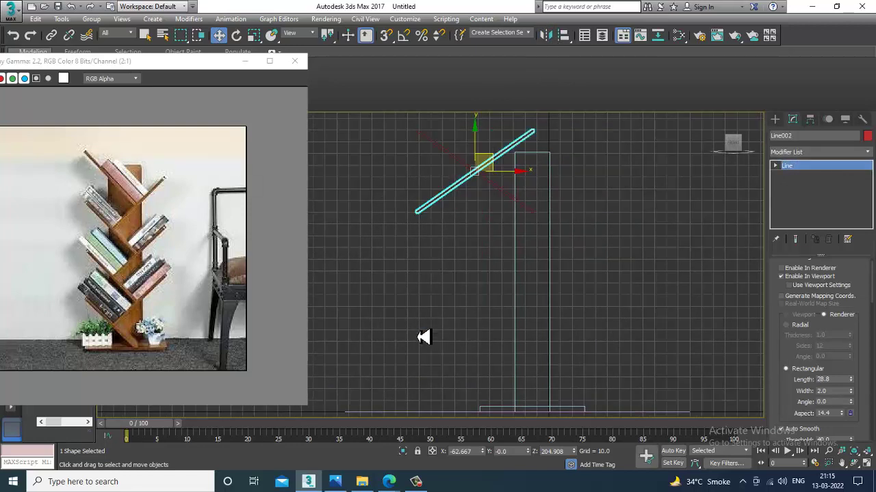
# Move the mirrored shelf across the upright at the top shelf's lower end, to about X -10, Z 168.
pyautogui.moveTo(498, 164); pyautogui.dragTo(562, 209)
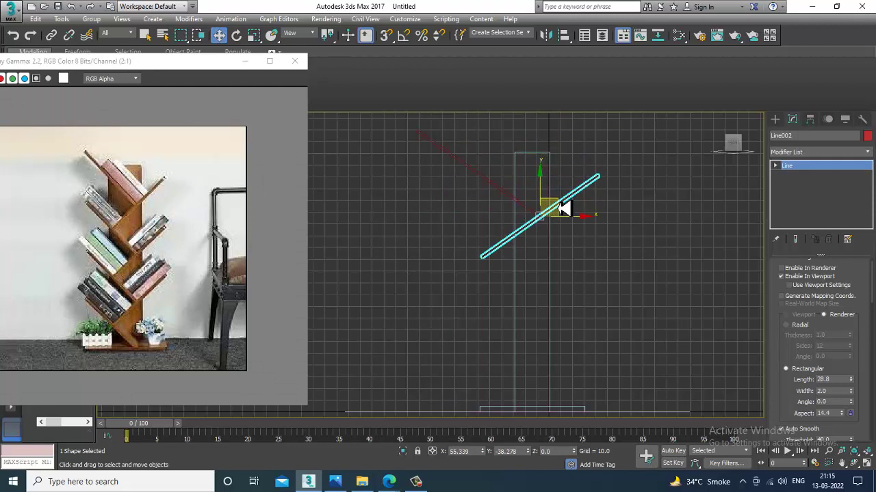
pyautogui.moveTo(562, 210); pyautogui.dragTo(559, 206)
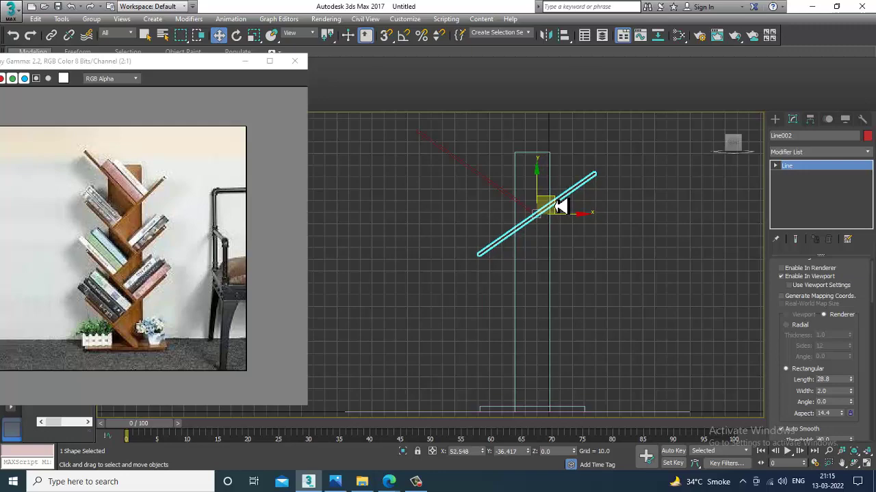
pyautogui.press('z')
pyautogui.hotkey('alt', 'w')
pyautogui.rightClick(626, 304)
pyautogui.hotkey('alt', 'w')
pyautogui.keyDown('alt'); pyautogui.moveTo(618, 312); pyautogui.dragTo(387, 239, button='middle'); pyautogui.keyUp('alt')
pyautogui.hotkey('alt', 'w')
pyautogui.moveTo(564, 200); pyautogui.dragTo(614, 164, button='middle')
pyautogui.hotkey('alt', 'w')
pyautogui.scroll(-2, 539, 193)
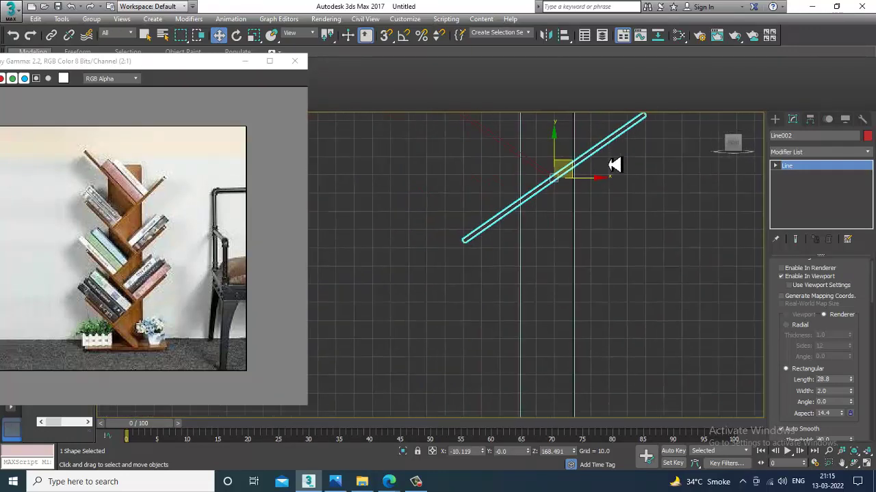
# Shorten the mirrored shelf by moving its lower end vertex inward to about X -49, Z 141.
pyautogui.scroll(1, 492, 220)
pyautogui.press('1')
pyautogui.moveTo(413, 232); pyautogui.dragTo(485, 259)
pyautogui.scroll(-1, 484, 258)
pyautogui.moveTo(483, 247); pyautogui.dragTo(446, 280, button='middle')
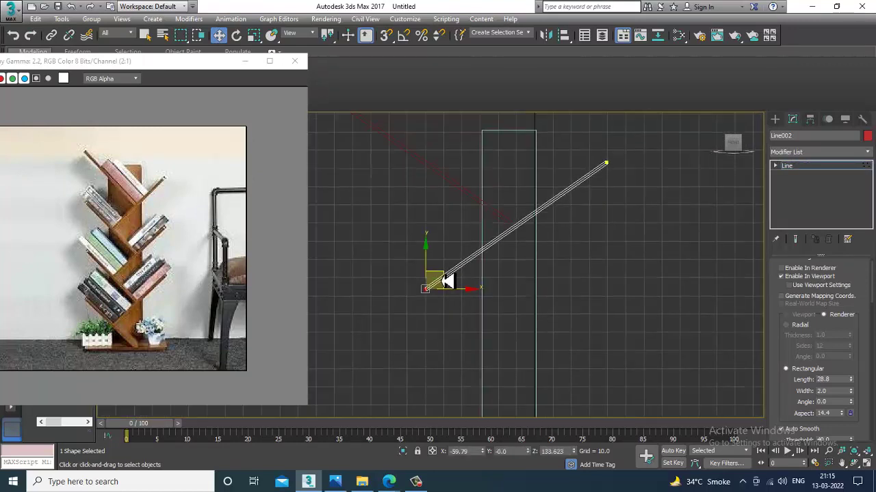
pyautogui.moveTo(446, 282); pyautogui.dragTo(466, 268)
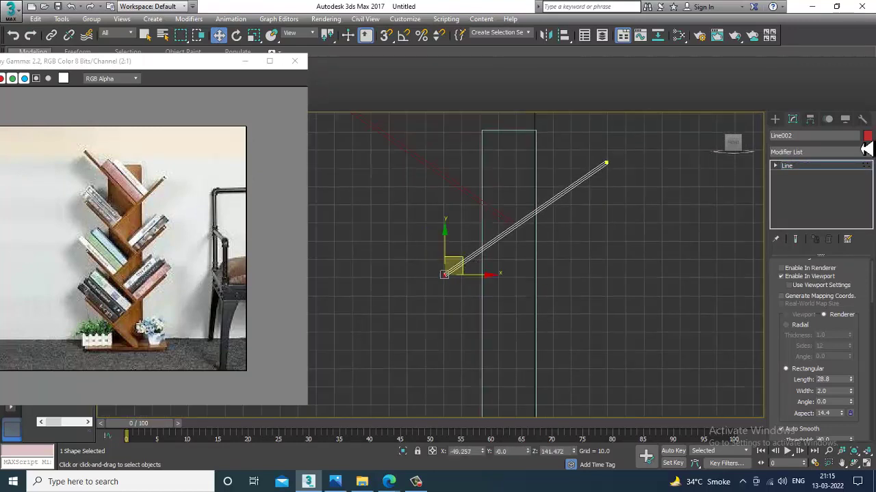
pyautogui.click(833, 174)
# Set the rectangular cross-section width of both slanted shelves to 3.06.
pyautogui.moveTo(851, 391); pyautogui.dragTo(857, 369)
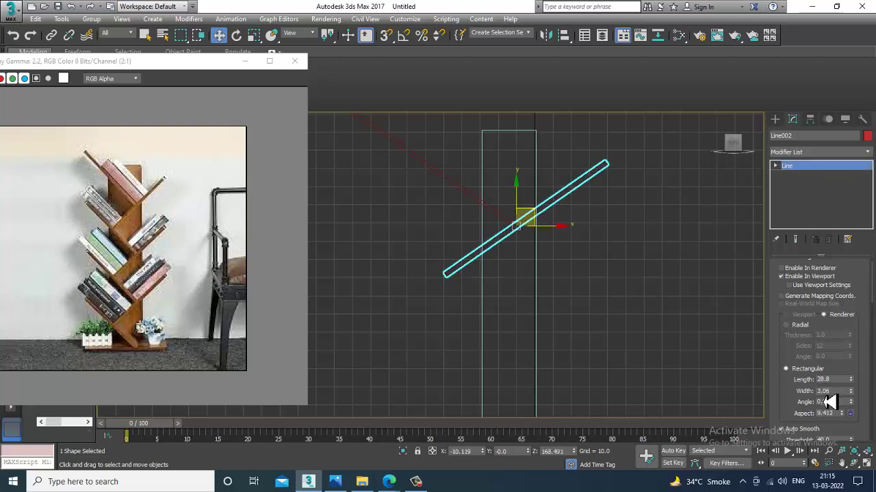
pyautogui.click(473, 201)
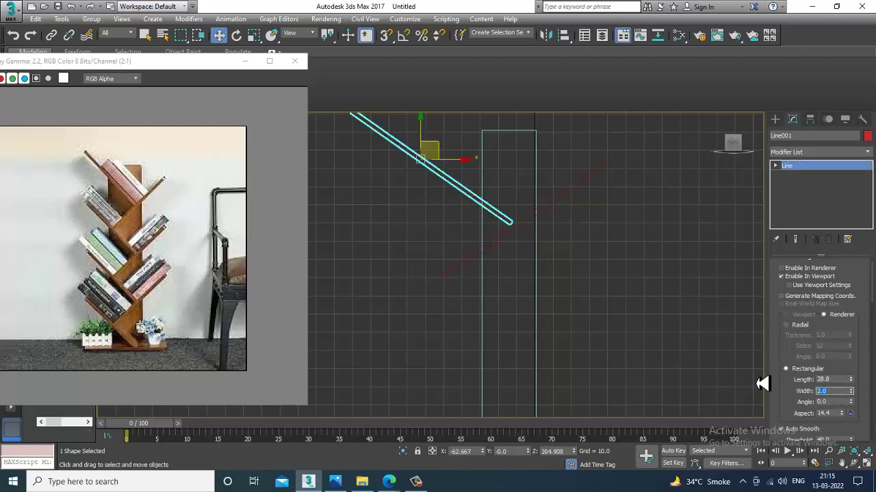
pyautogui.press('Return')
# Copy the top shelf down to meet the mirrored shelf's lower end, at about X -52, Z 140.
pyautogui.moveTo(543, 276); pyautogui.dragTo(560, 247, button='middle')
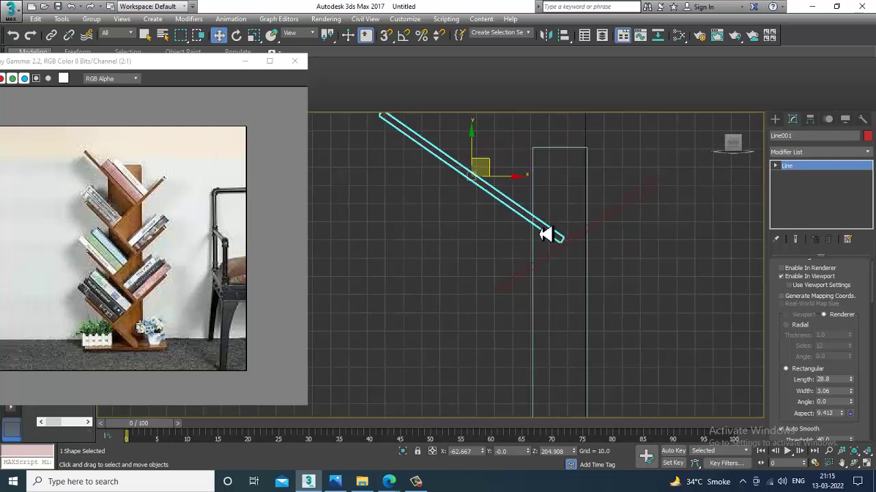
pyautogui.moveTo(494, 171)
pyautogui.mouseDown()
pyautogui.moveTo(499, 301)
pyautogui.moveTo(530, 294)
pyautogui.moveTo(500, 294)
pyautogui.moveTo(512, 282)
pyautogui.mouseUp()
pyautogui.click(472, 289)
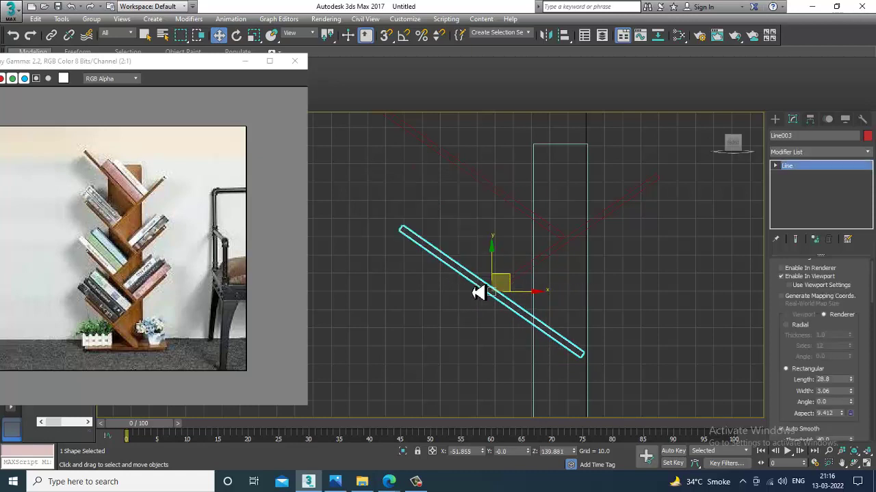
# Copy the mirrored shelf down along the upright to a height of about 96.
pyautogui.click(611, 217)
pyautogui.scroll(-3, 613, 216)
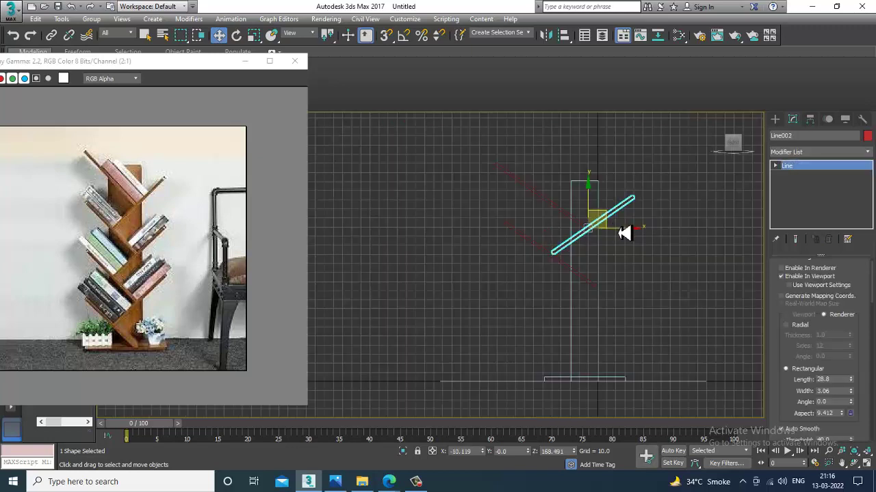
pyautogui.moveTo(624, 233); pyautogui.dragTo(602, 176, button='middle')
pyautogui.moveTo(573, 151); pyautogui.dragTo(595, 217)
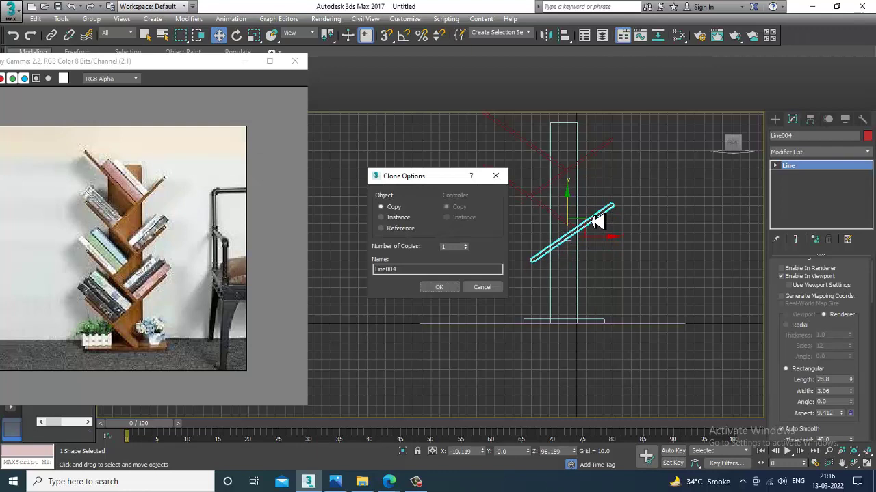
pyautogui.click(444, 288)
# Copy the second left-hand shelf straight down the upright to a height of about 67.5.
pyautogui.scroll(2, 532, 208)
pyautogui.click(544, 217)
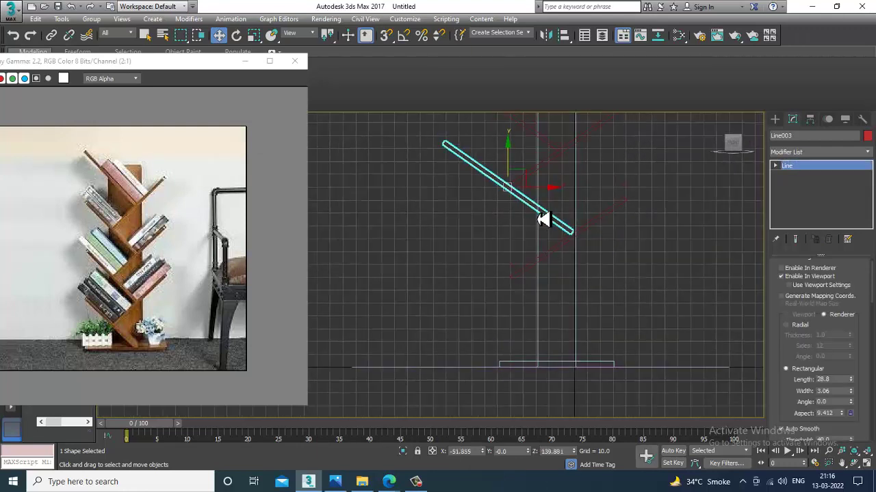
pyautogui.moveTo(514, 168); pyautogui.dragTo(520, 260)
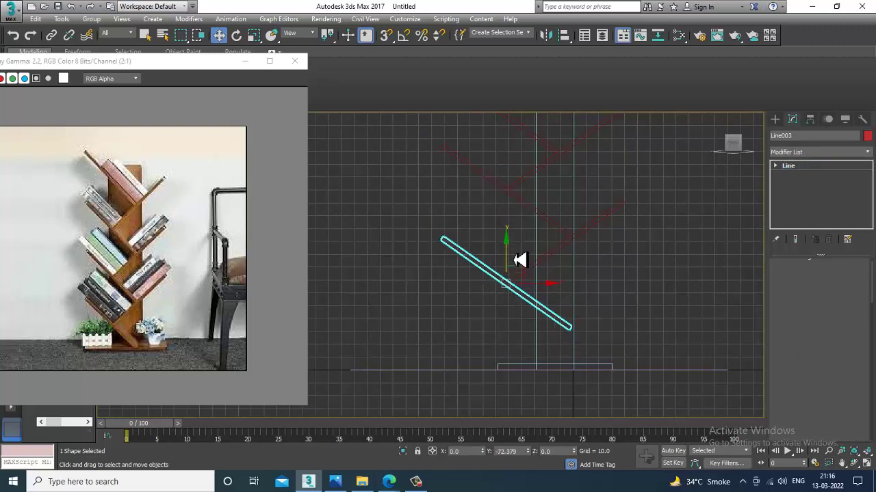
pyautogui.keyDown('shift'); pyautogui.moveTo(520, 260); pyautogui.dragTo(522, 262); pyautogui.keyUp('shift')
pyautogui.click(442, 288)
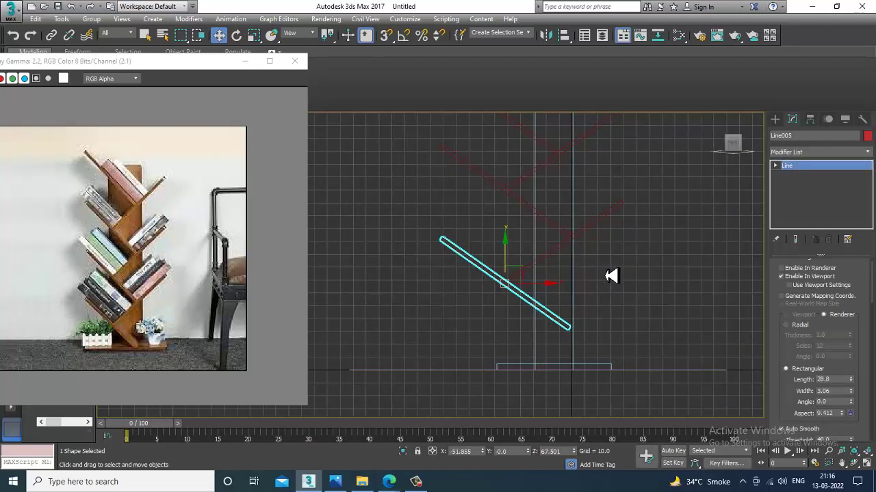
# Make the upright taller by raising its top vertices about 42 units in the front view.
pyautogui.click(595, 235)
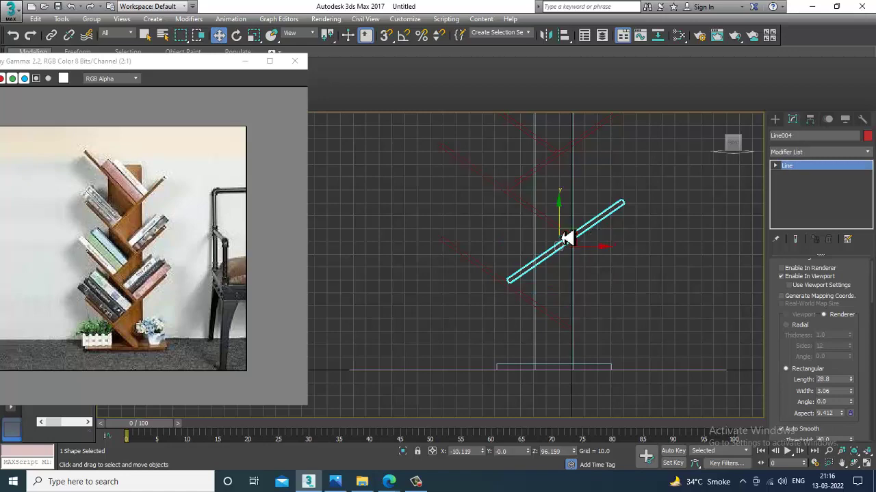
pyautogui.moveTo(582, 281); pyautogui.dragTo(557, 330, button='middle')
pyautogui.click(549, 333)
pyautogui.scroll(-2, 556, 284)
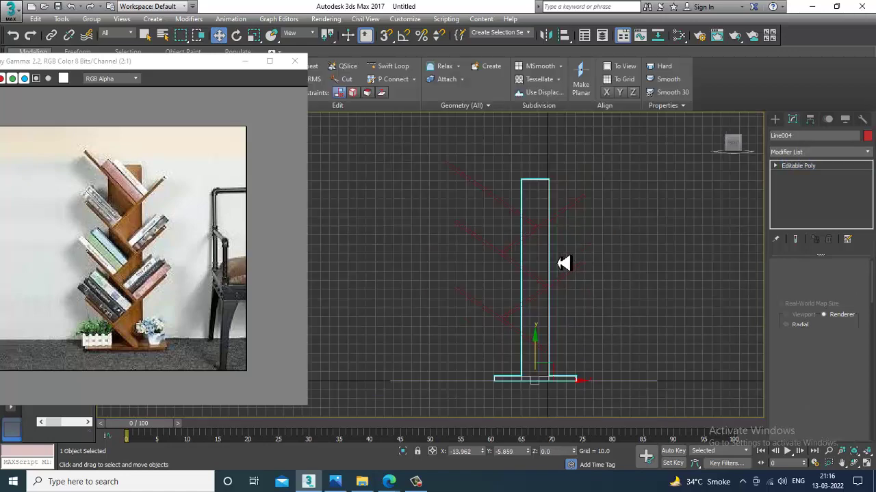
pyautogui.moveTo(483, 184); pyautogui.dragTo(479, 224, button='middle')
pyautogui.press('1')
pyautogui.moveTo(472, 193); pyautogui.dragTo(587, 263)
pyautogui.moveTo(536, 198); pyautogui.dragTo(536, 160)
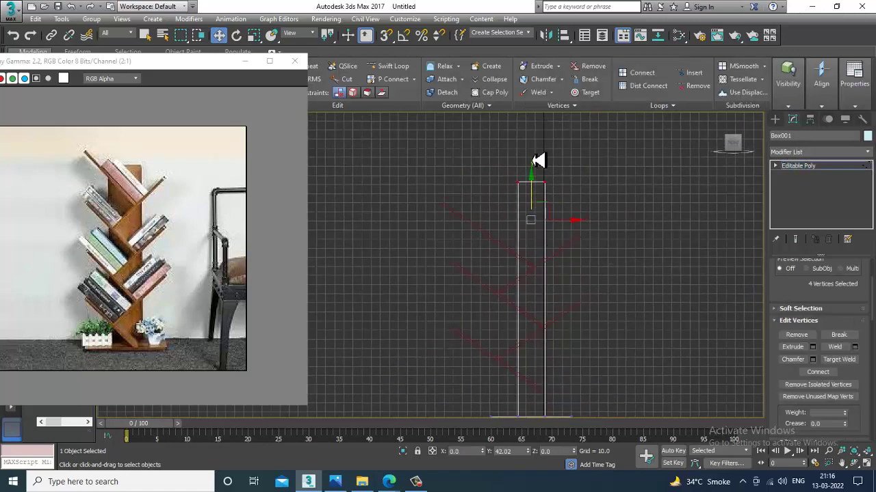
pyautogui.click(821, 166)
# Select all five slanted shelves and move them up together toward the upright's top.
pyautogui.scroll(-2, 471, 182)
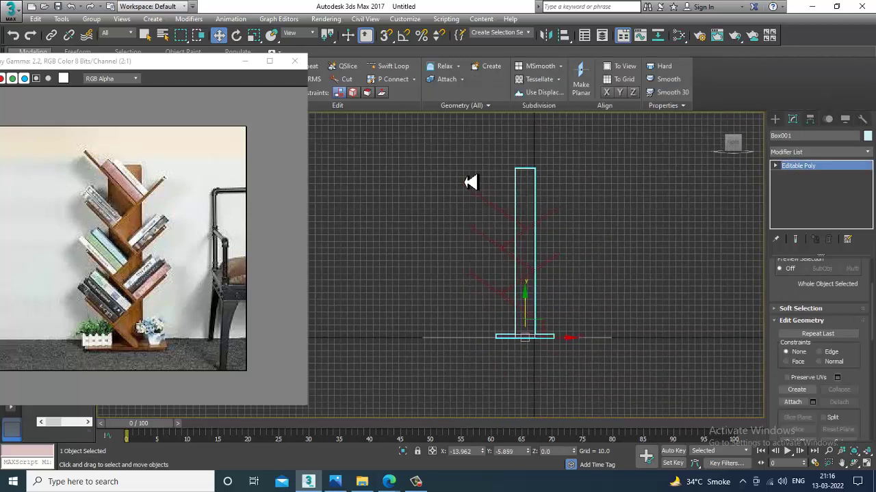
pyautogui.moveTo(582, 330); pyautogui.dragTo(532, 365)
pyautogui.moveTo(521, 230); pyautogui.dragTo(523, 249, button='middle')
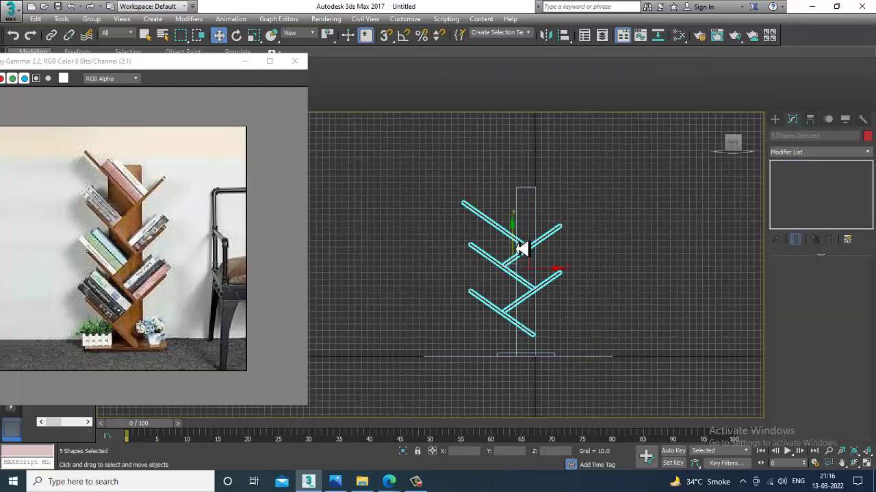
pyautogui.moveTo(522, 255)
pyautogui.mouseDown()
pyautogui.moveTo(520, 229)
pyautogui.moveTo(525, 238)
pyautogui.mouseUp()
# Copy the lower right-hand shelf straight down the upright to a height of about 55.
pyautogui.click(555, 258)
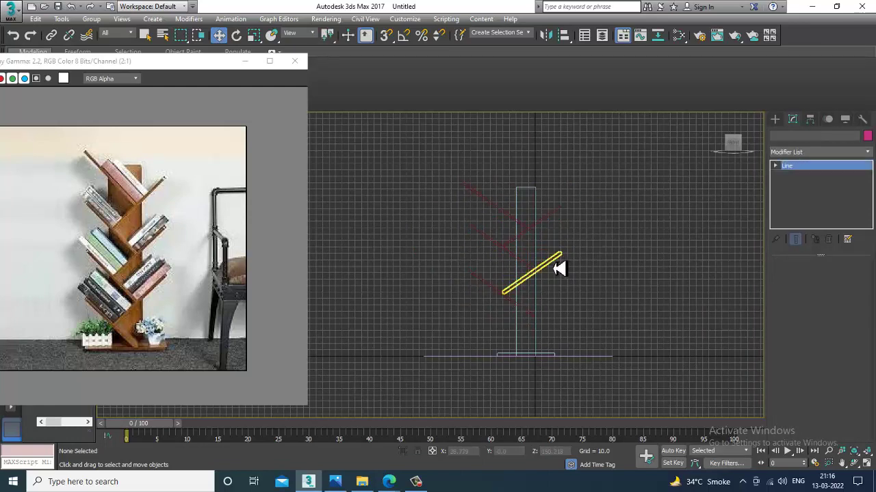
pyautogui.scroll(3, 538, 254)
pyautogui.moveTo(519, 217); pyautogui.dragTo(527, 282)
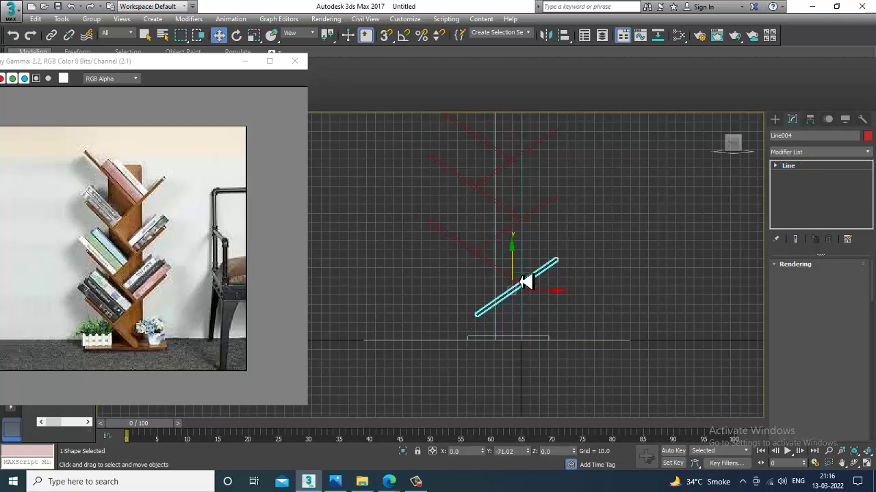
pyautogui.hotkey('ctrl', 'v')
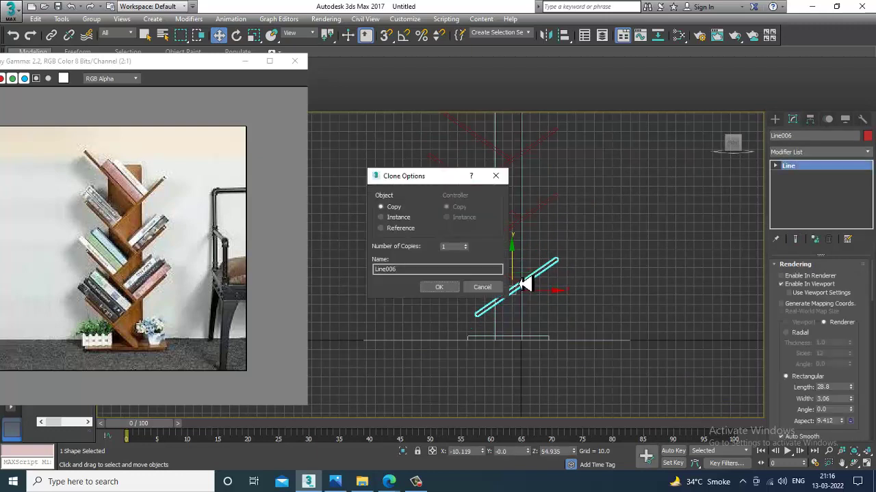
pyautogui.click(450, 291)
# Copy the lowest left-hand shelf down so its lower end meets the base, at a height of about 40.
pyautogui.moveTo(488, 282); pyautogui.dragTo(492, 253, button='middle')
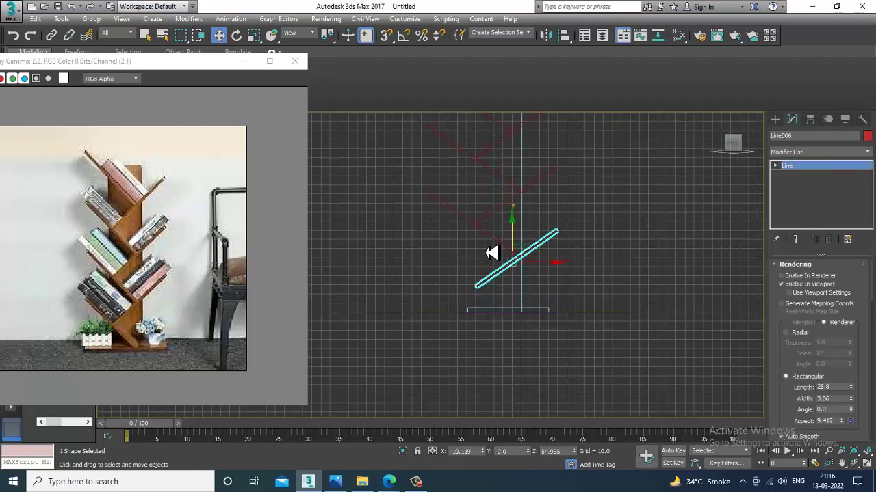
pyautogui.click(478, 210)
pyautogui.moveTo(481, 216); pyautogui.dragTo(485, 255)
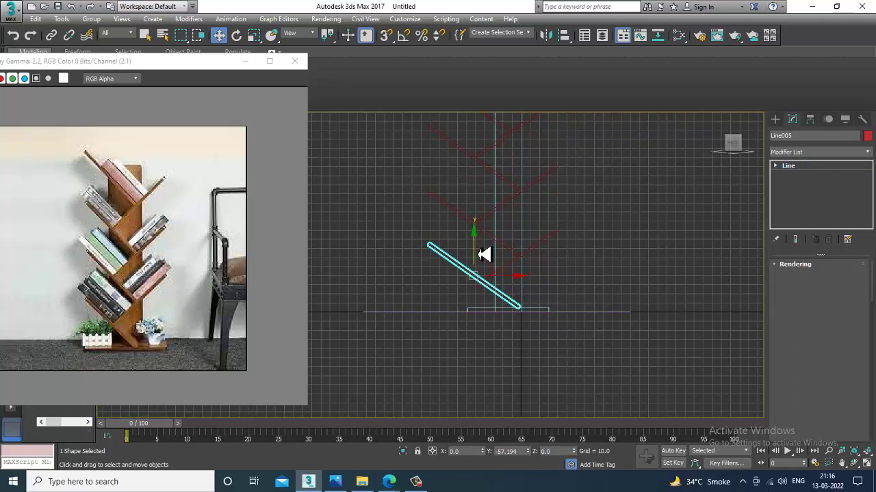
pyautogui.moveTo(484, 254); pyautogui.dragTo(490, 255)
pyautogui.click(439, 287)
# Shorten the lowest right-hand shelf by moving its lower end vertex inward to about X -43, Z 32.
pyautogui.scroll(4, 527, 272)
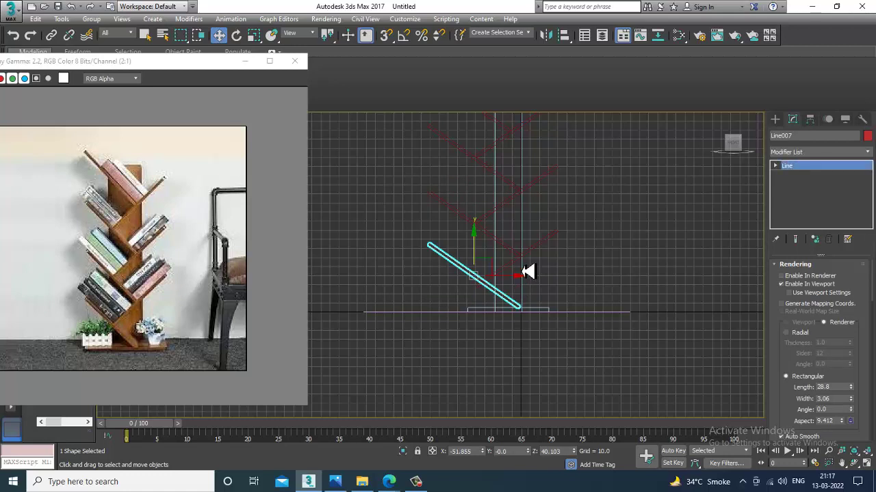
pyautogui.click(517, 260)
pyautogui.scroll(3, 498, 277)
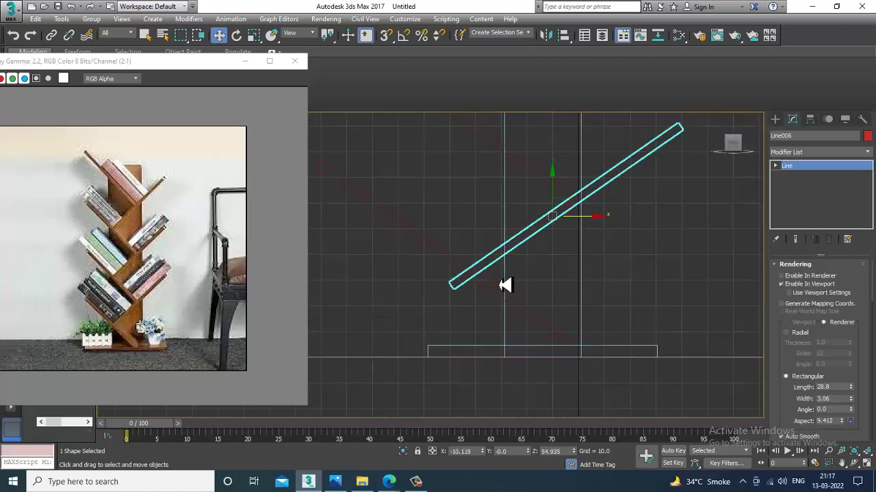
pyautogui.press('1')
pyautogui.moveTo(470, 280); pyautogui.dragTo(480, 271)
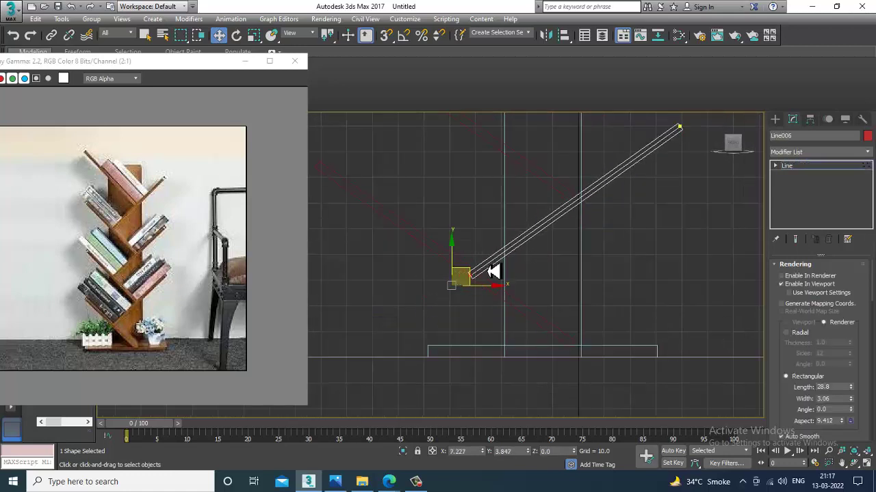
pyautogui.scroll(-4, 544, 291)
pyautogui.scroll(-3, 542, 272)
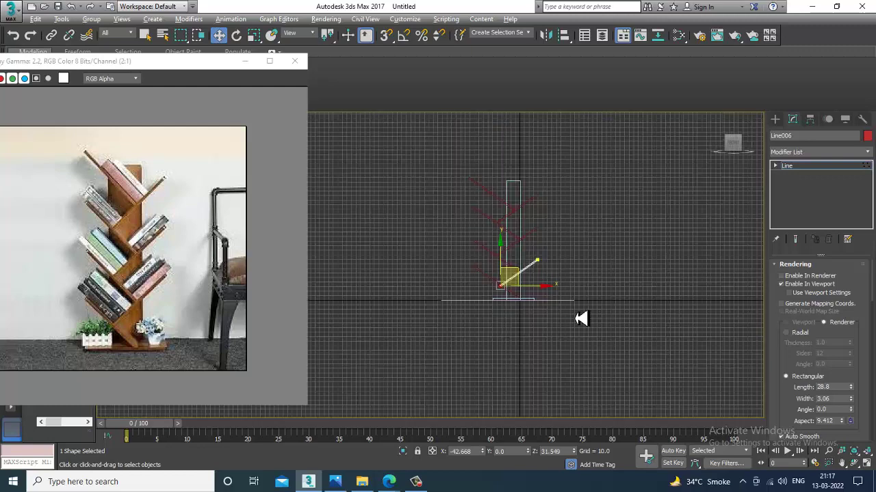
pyautogui.hotkey('alt', 'w')
pyautogui.middleClick(609, 342)
pyautogui.hotkey('alt', 'w')
pyautogui.scroll(-5, 594, 314)
pyautogui.keyDown('alt'); pyautogui.moveTo(595, 313); pyautogui.dragTo(582, 321, button='middle'); pyautogui.keyUp('alt')
pyautogui.moveTo(582, 321); pyautogui.dragTo(565, 253, button='middle')
pyautogui.scroll(-1, 564, 241)
pyautogui.click(817, 171)
# Widen the upright by moving the left-side vertices of the upright and base outward, with the selection centred at about X -55.
pyautogui.click(510, 206)
pyautogui.hotkey('alt', 'w')
pyautogui.hotkey('alt', 'w')
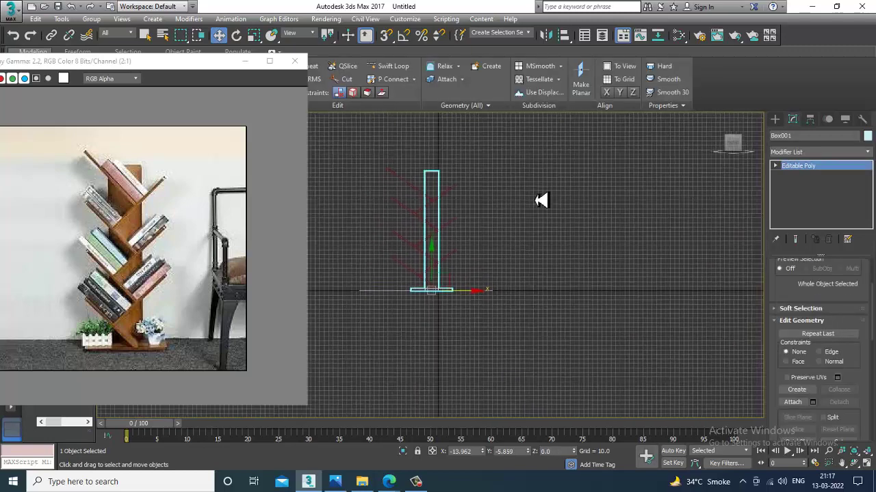
pyautogui.scroll(3, 442, 192)
pyautogui.press('1')
pyautogui.scroll(-1, 471, 226)
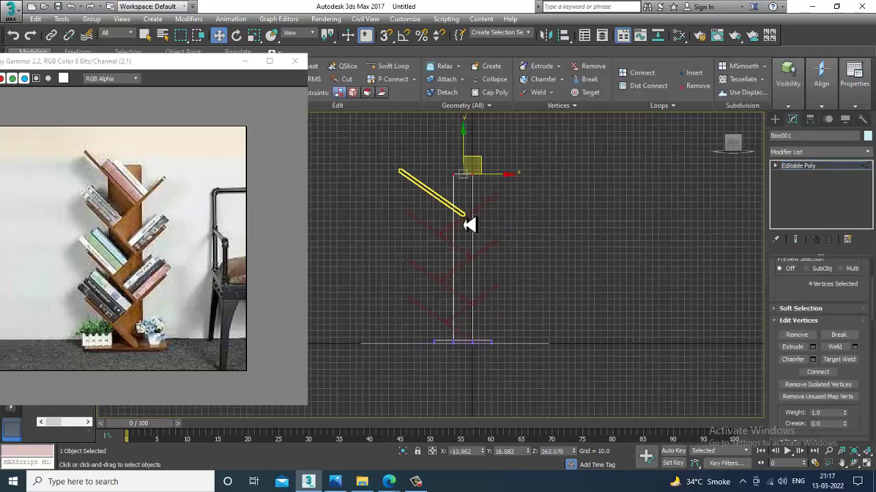
pyautogui.moveTo(455, 355); pyautogui.dragTo(459, 382)
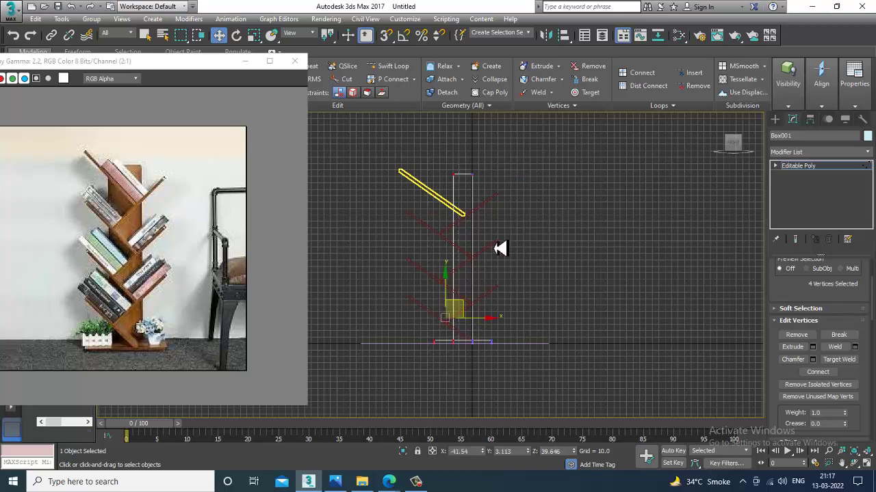
pyautogui.moveTo(484, 327); pyautogui.dragTo(479, 327)
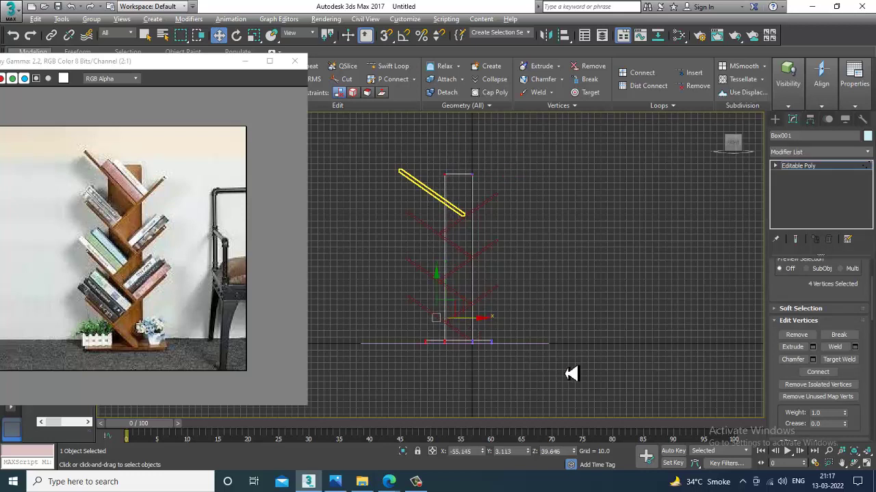
pyautogui.scroll(-2, 571, 352)
pyautogui.moveTo(519, 316); pyautogui.dragTo(515, 308, button='middle')
pyautogui.hotkey('alt', 'w')
pyautogui.middleClick(551, 332)
pyautogui.hotkey('alt', 'w')
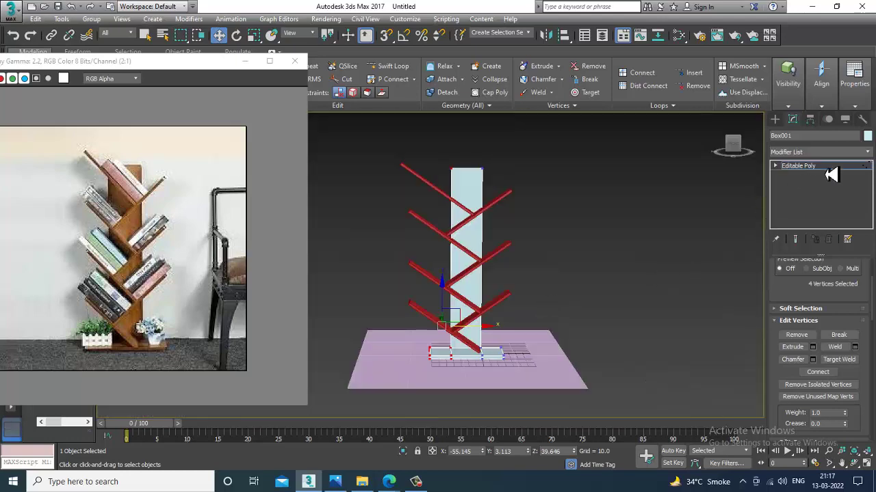
pyautogui.click(826, 175)
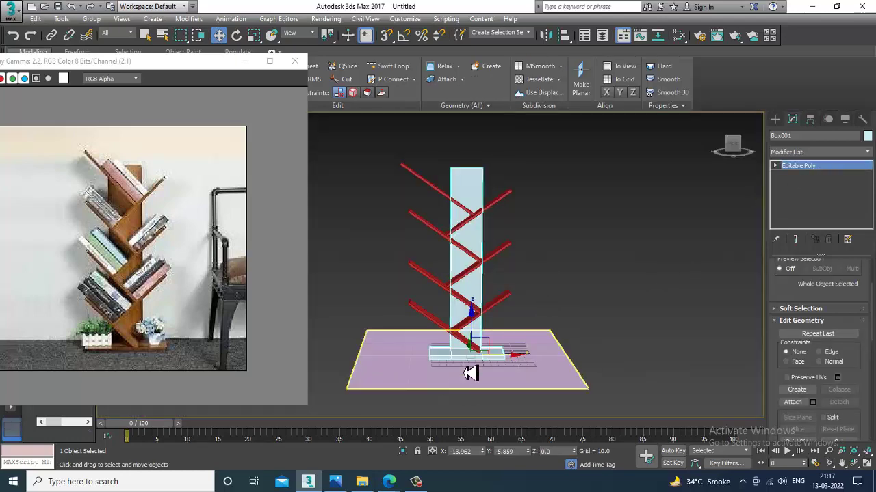
# Select every object in the scene and give them all the same light grey object colour.
pyautogui.hotkey('ctrl', 'a')
pyautogui.click(868, 136)
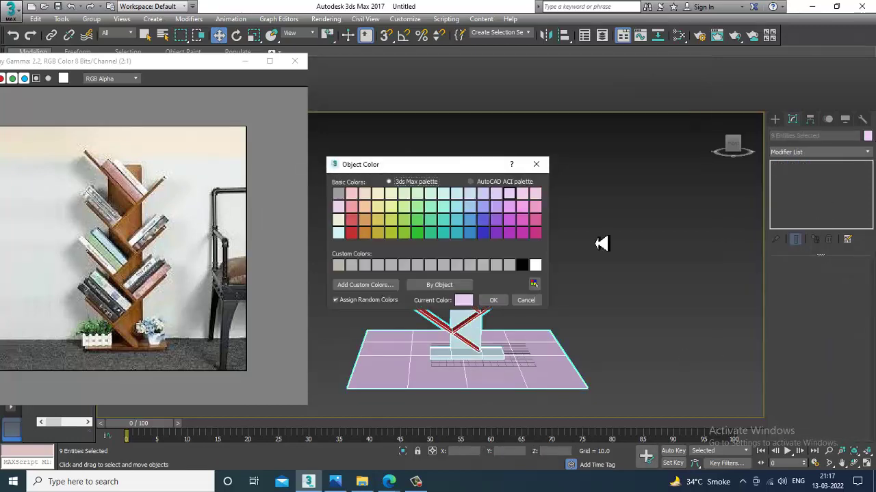
pyautogui.click(510, 267)
pyautogui.click(493, 301)
pyautogui.click(594, 271)
# Select the seven slanted shelves together and move them about 3.4 units forward along Y, away from the upright.
pyautogui.keyDown('alt'); pyautogui.moveTo(492, 223); pyautogui.dragTo(438, 252, button='middle'); pyautogui.keyUp('alt')
pyautogui.moveTo(438, 252); pyautogui.dragTo(468, 318)
pyautogui.keyDown('alt'); pyautogui.moveTo(531, 244); pyautogui.dragTo(477, 186, button='middle'); pyautogui.keyUp('alt')
pyautogui.keyDown('alt'); pyautogui.click(476, 186); pyautogui.keyUp('alt')
pyautogui.press('r')
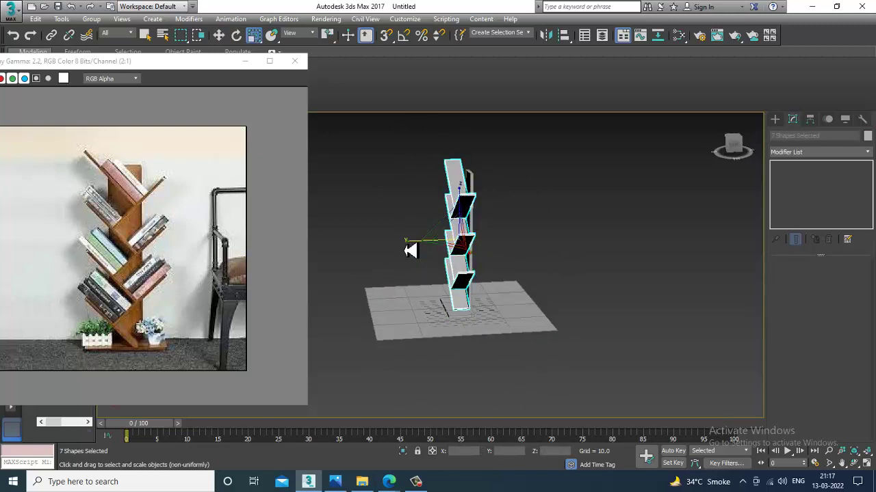
pyautogui.scroll(5, 430, 257)
pyautogui.press('w')
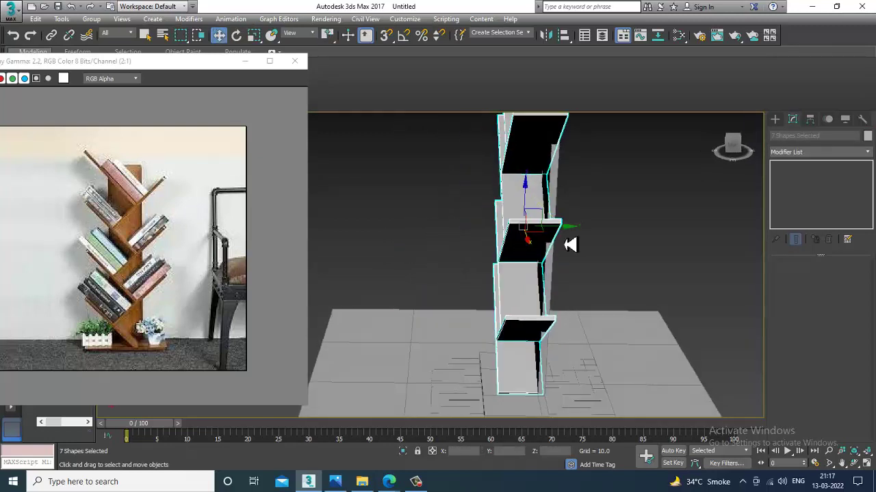
pyautogui.moveTo(574, 235); pyautogui.dragTo(570, 235)
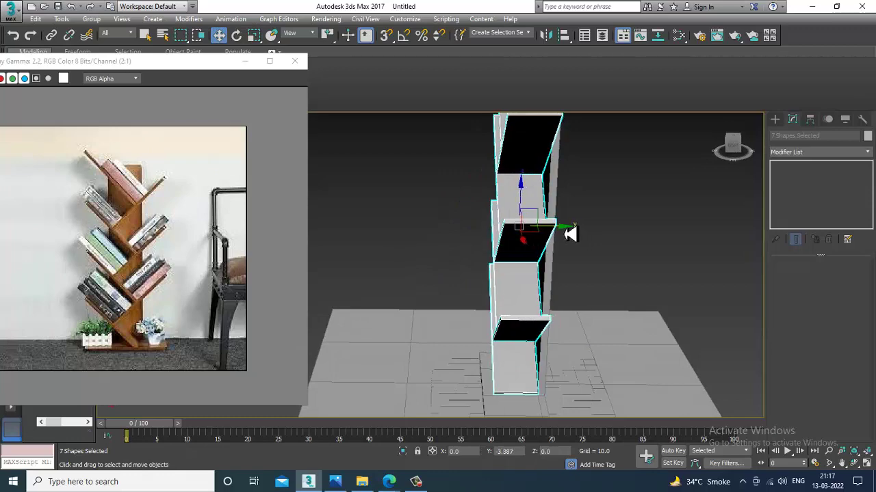
pyautogui.keyDown('alt'); pyautogui.moveTo(570, 234); pyautogui.dragTo(565, 207, button='middle'); pyautogui.keyUp('alt')
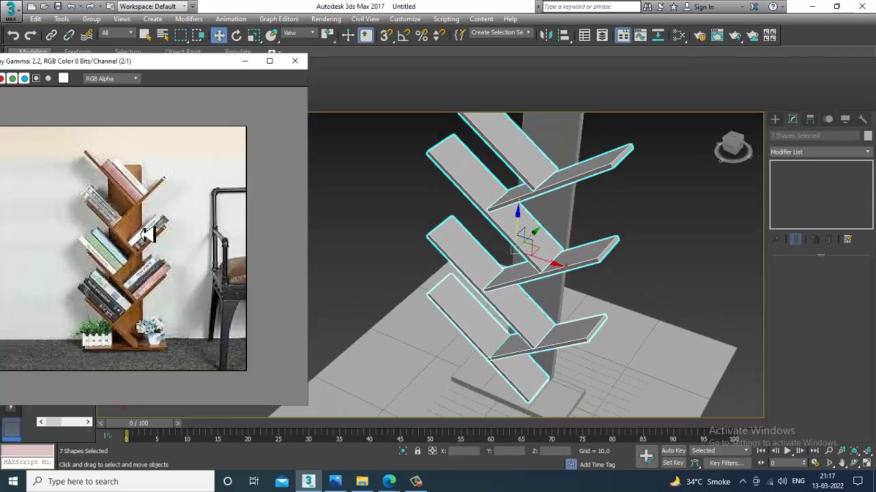
# Create a book-sized box on the floor in front of the base, about 42.6 long, 64.1 wide and 9.5 high.
pyautogui.click(775, 124)
pyautogui.moveTo(645, 252); pyautogui.dragTo(667, 264, button='middle')
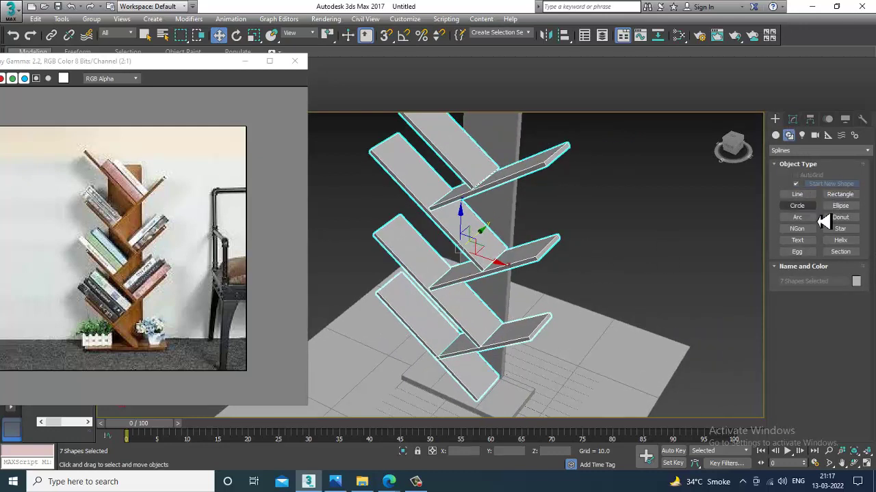
pyautogui.click(775, 135)
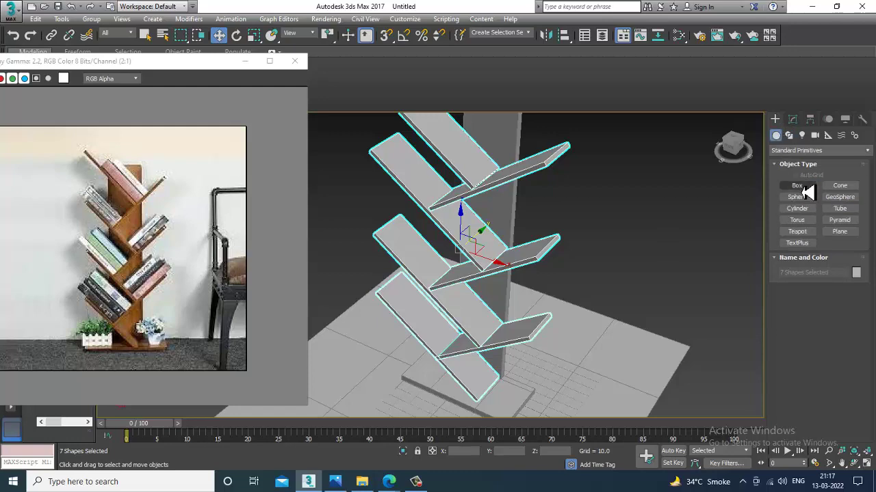
pyautogui.click(797, 186)
pyautogui.scroll(-5, 562, 293)
pyautogui.scroll(5, 524, 329)
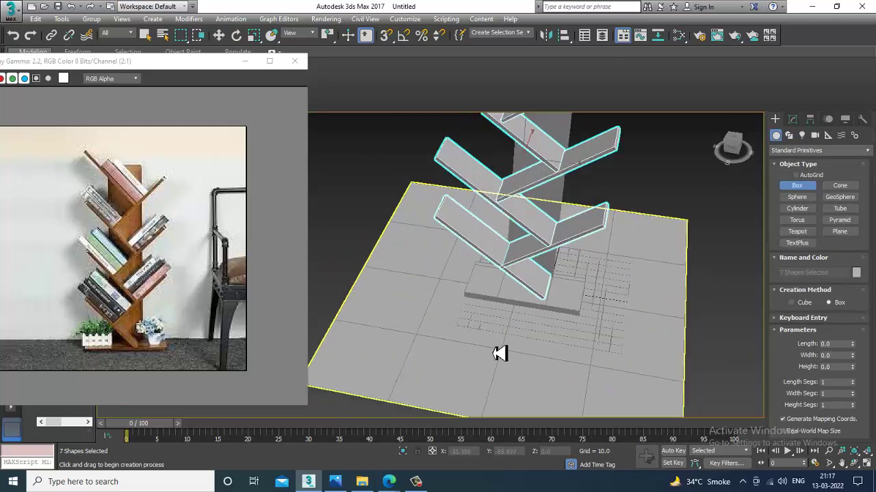
pyautogui.moveTo(473, 320); pyautogui.dragTo(551, 377)
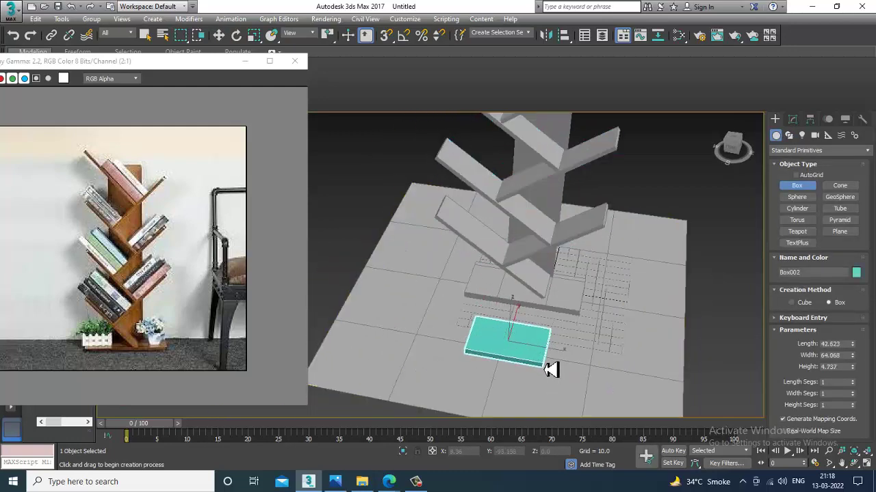
pyautogui.click(546, 365)
# Convert the new book box to an Editable Poly.
pyautogui.press('w')
pyautogui.scroll(7, 544, 366)
pyautogui.keyDown('alt'); pyautogui.moveTo(543, 365); pyautogui.dragTo(637, 259, button='middle'); pyautogui.keyUp('alt')
pyautogui.rightClick(533, 213)
pyautogui.moveTo(602, 333)
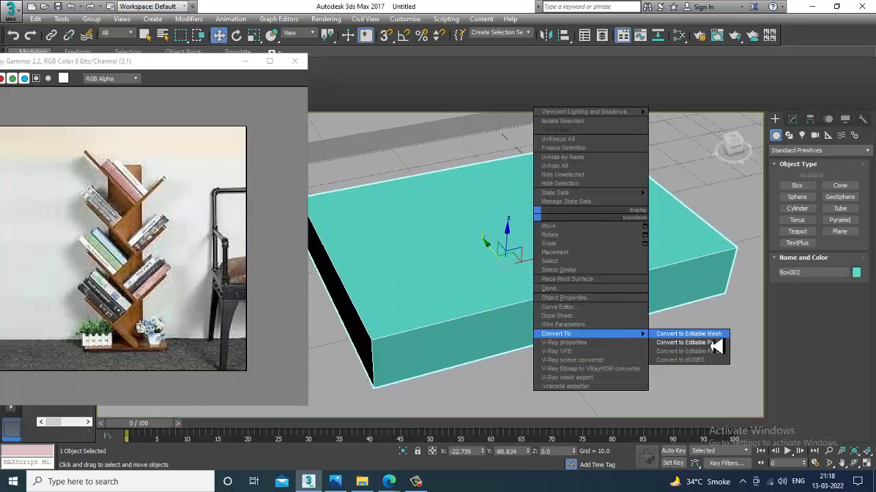
pyautogui.click(674, 346)
# Chamfer the upper and lower long edges on the front side of the box to round the book's spine.
pyautogui.press('2')
pyautogui.click(542, 299)
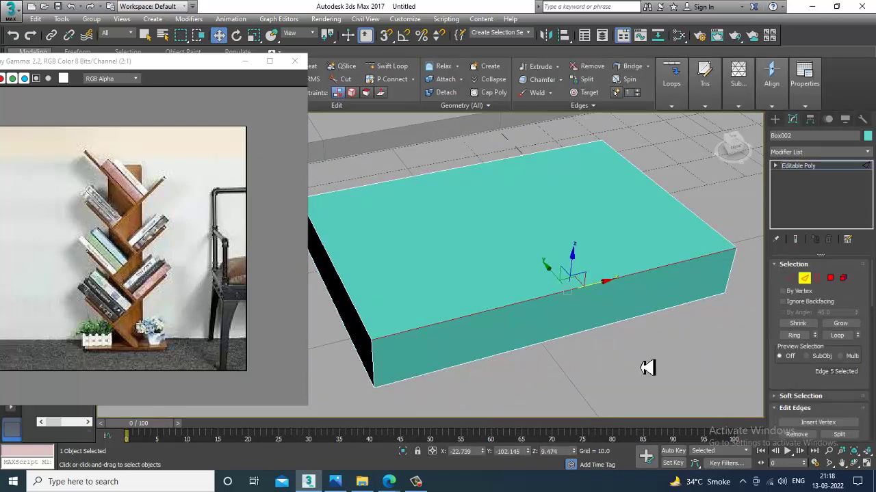
pyautogui.keyDown('ctrl'); pyautogui.click(577, 344); pyautogui.keyUp('ctrl')
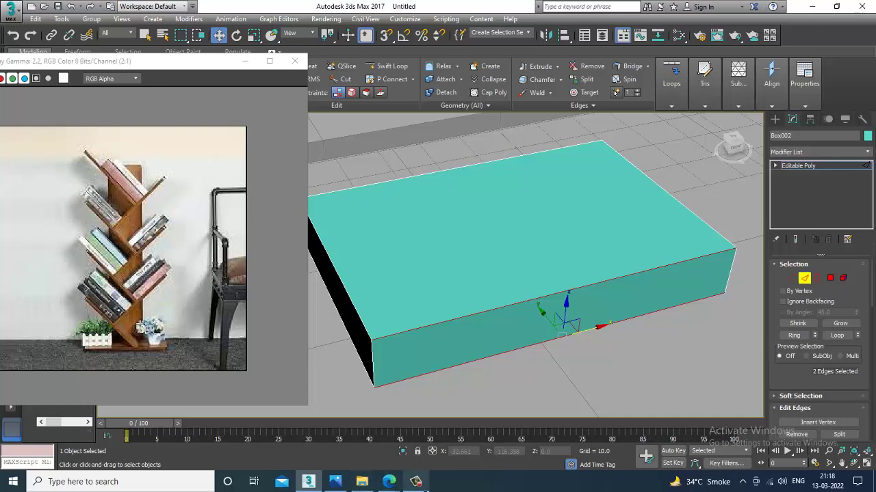
pyautogui.scroll(-3, 802, 388)
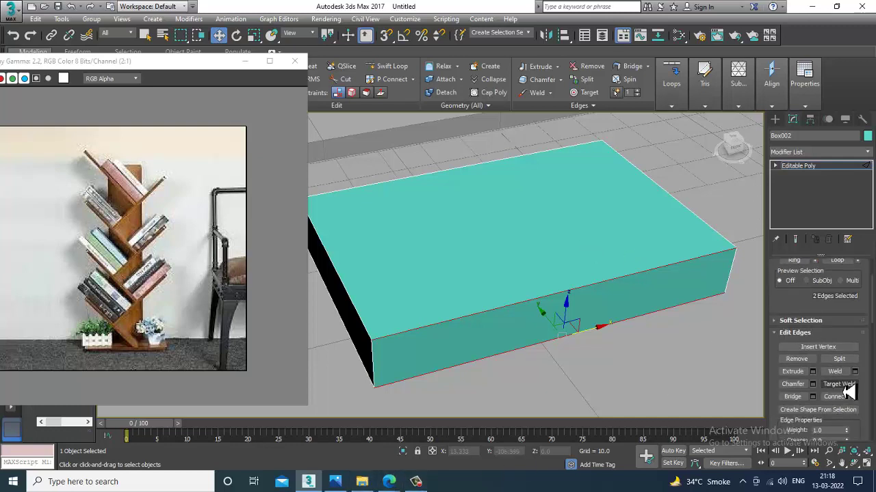
pyautogui.click(812, 384)
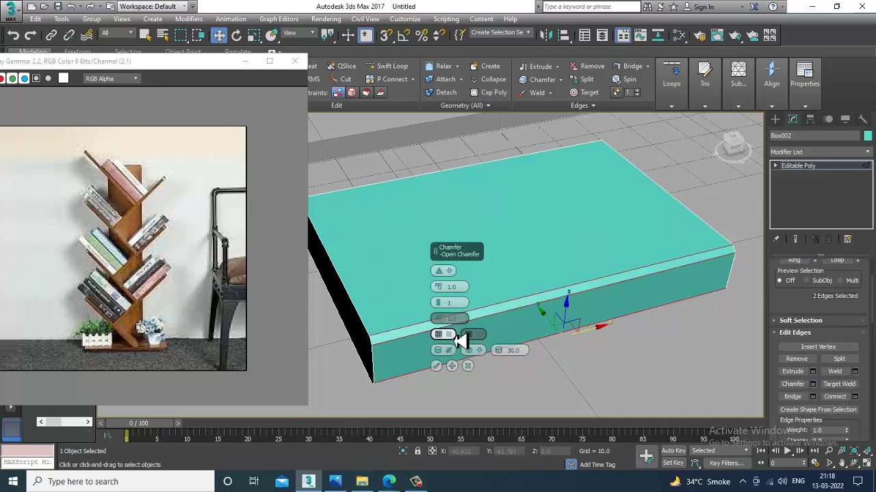
pyautogui.moveTo(443, 288); pyautogui.dragTo(444, 287)
pyautogui.click(437, 367)
# Select the book's two end faces and the long face opposite the spine, and inset them to leave a thin cover border.
pyautogui.keyDown('alt'); pyautogui.moveTo(432, 279); pyautogui.dragTo(460, 269, button='middle'); pyautogui.keyUp('alt')
pyautogui.press('4')
pyautogui.click(416, 336)
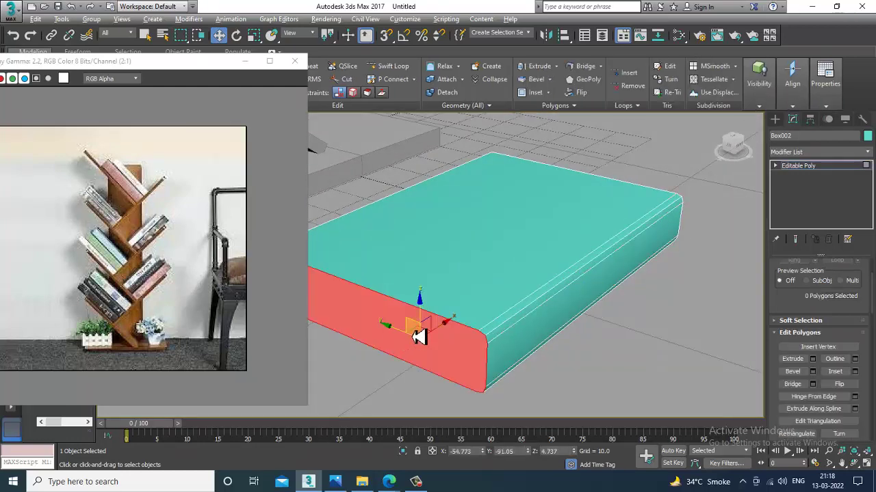
pyautogui.keyDown('alt'); pyautogui.moveTo(416, 335); pyautogui.dragTo(635, 284, button='middle'); pyautogui.keyUp('alt')
pyautogui.keyDown('ctrl'); pyautogui.click(635, 283); pyautogui.keyUp('ctrl')
pyautogui.keyDown('ctrl'); pyautogui.click(414, 346); pyautogui.keyUp('ctrl')
pyautogui.keyDown('alt'); pyautogui.moveTo(414, 345); pyautogui.dragTo(653, 335, button='middle'); pyautogui.keyUp('alt')
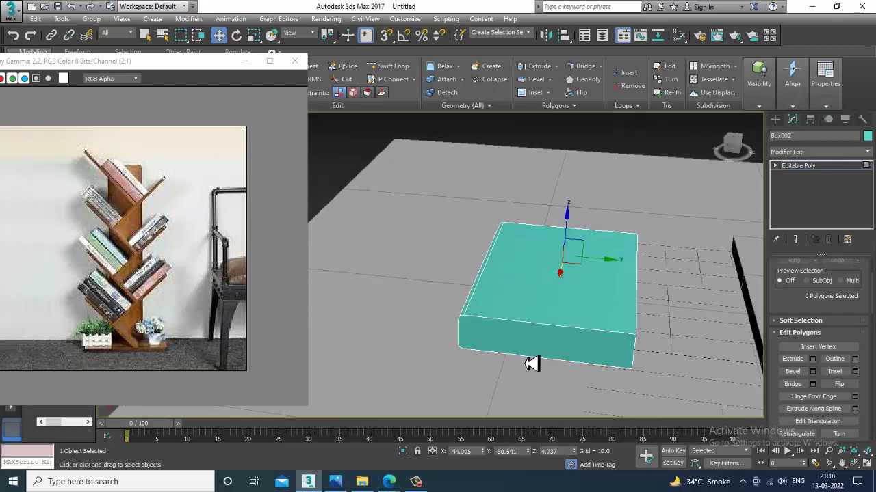
pyautogui.keyDown('ctrl'); pyautogui.click(538, 361); pyautogui.keyUp('ctrl')
pyautogui.keyDown('alt'); pyautogui.moveTo(664, 304); pyautogui.dragTo(753, 307, button='middle'); pyautogui.keyUp('alt')
pyautogui.scroll(3, 657, 328)
pyautogui.keyDown('alt'); pyautogui.moveTo(739, 363); pyautogui.dragTo(870, 378, button='middle'); pyautogui.keyUp('alt')
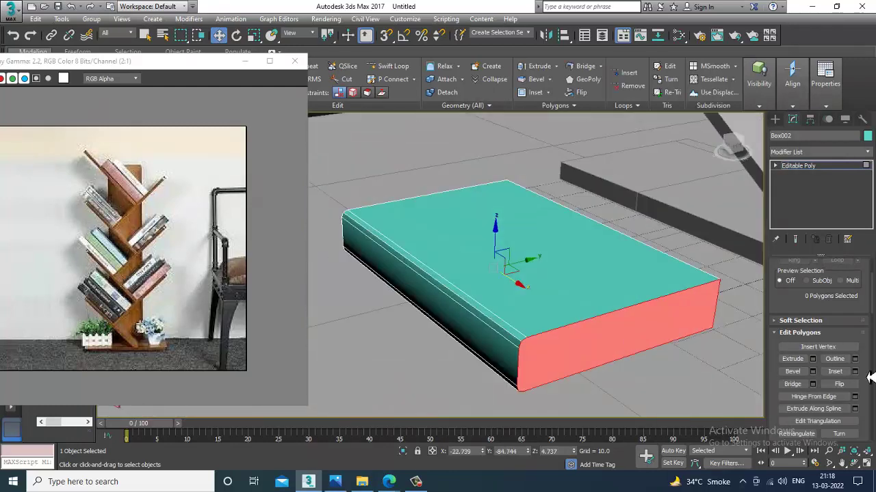
pyautogui.click(855, 372)
pyautogui.click(441, 303)
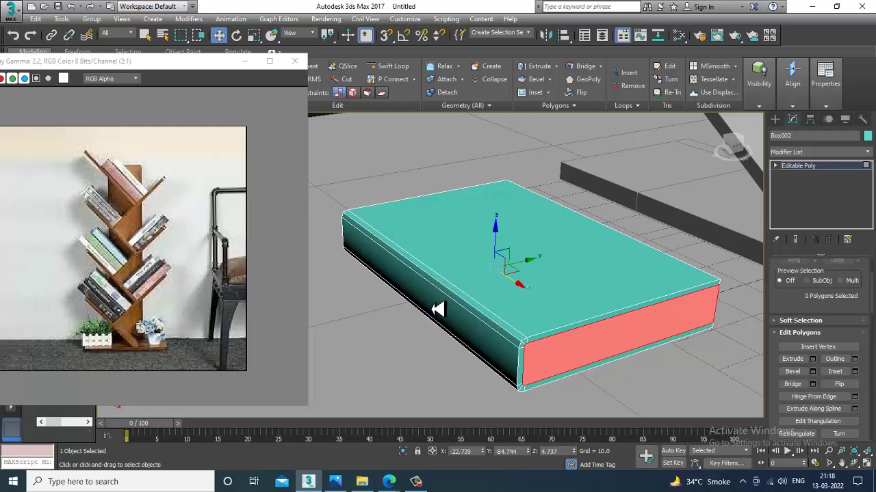
# Extrude the three inset page faces inward along their local normals by about -0.9, and leave polygon editing.
pyautogui.click(813, 360)
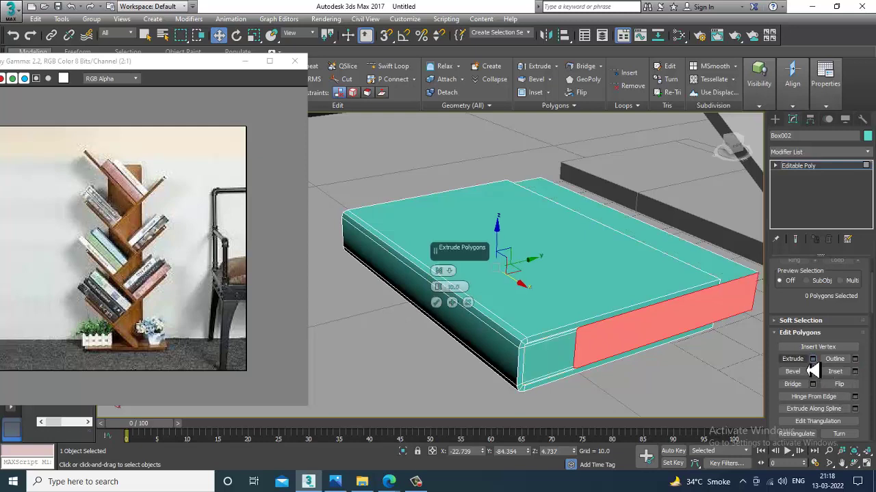
pyautogui.click(439, 271)
pyautogui.click(481, 292)
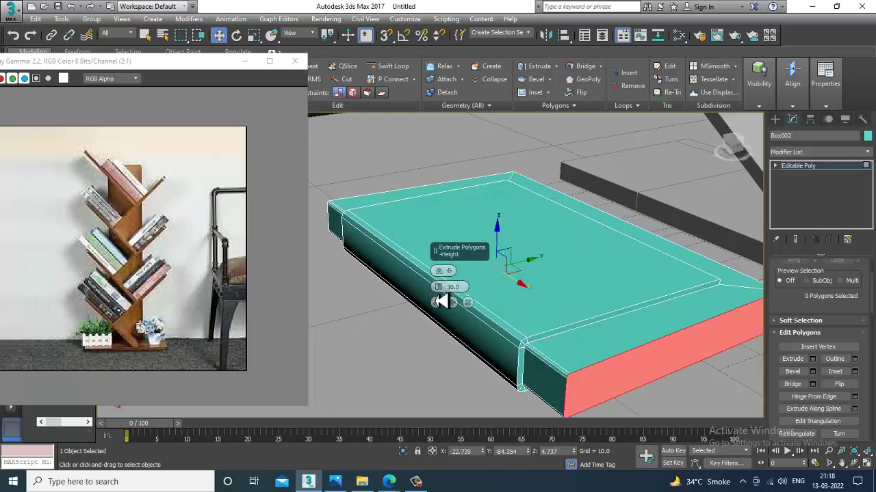
pyautogui.moveTo(439, 288); pyautogui.dragTo(461, 337)
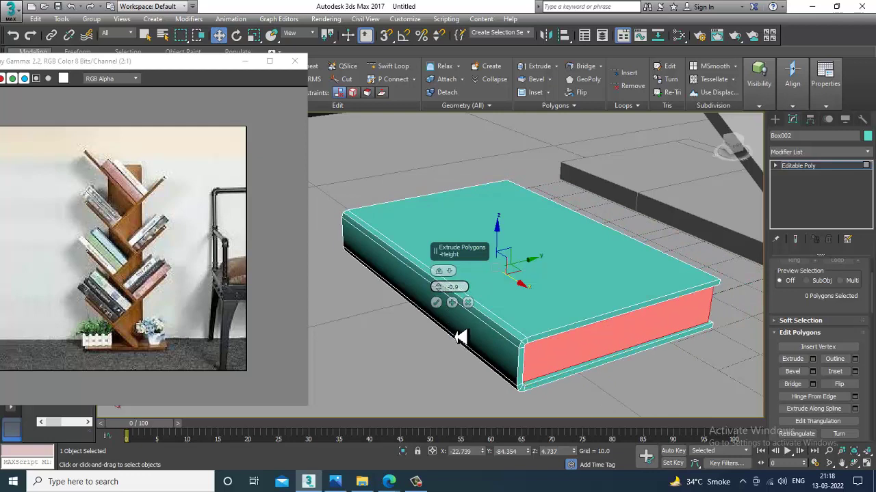
pyautogui.click(437, 303)
pyautogui.click(815, 168)
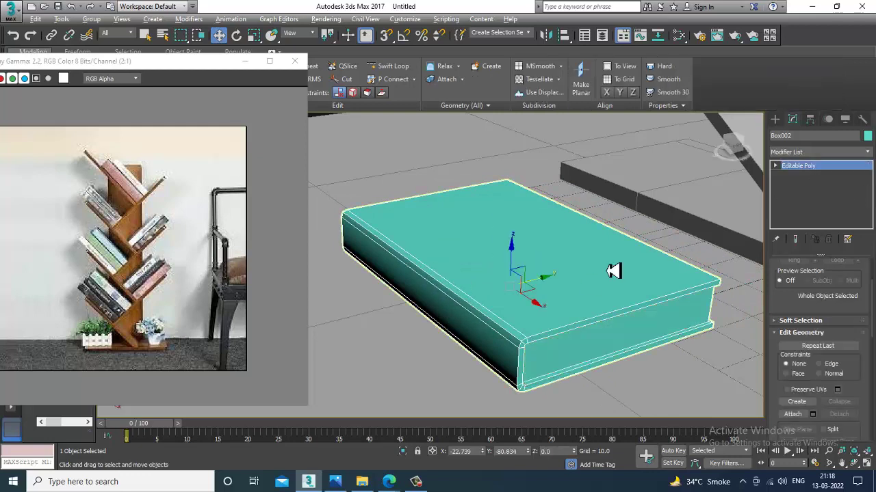
# Rotate the book in the front view to match the slope of the left-hand shelves.
pyautogui.hotkey('alt', 'w')
pyautogui.rightClick(605, 227)
pyautogui.hotkey('alt', 'w')
pyautogui.scroll(2, 325, 248)
pyautogui.moveTo(325, 247); pyautogui.dragTo(398, 275, button='middle')
pyautogui.scroll(2, 451, 267)
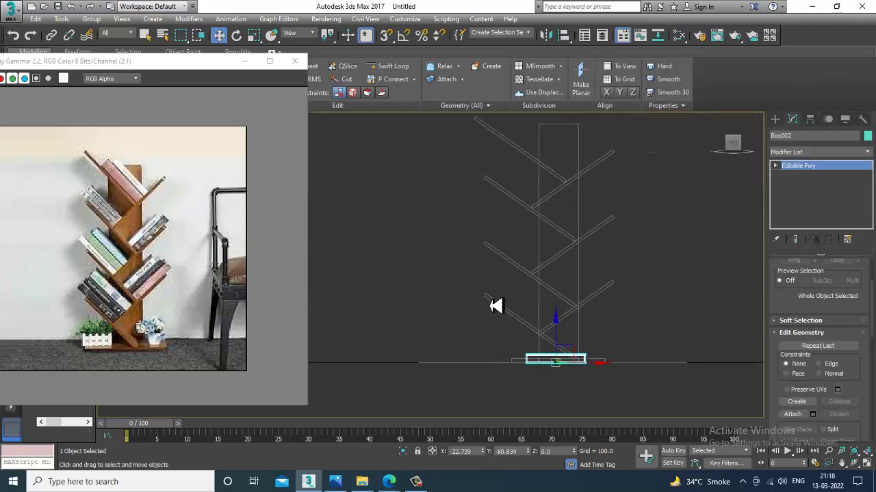
pyautogui.press('e')
pyautogui.moveTo(581, 340); pyautogui.dragTo(612, 355)
pyautogui.press('w')
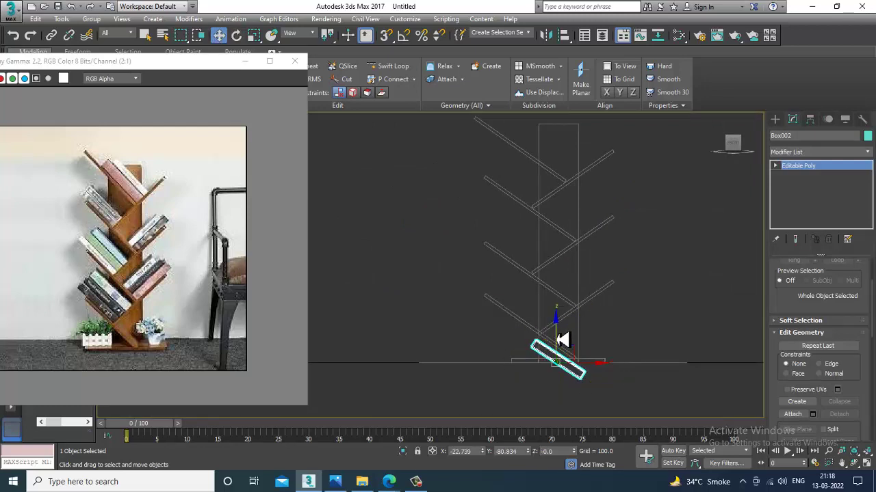
# Move the tilted book up onto the lower end of the topmost left-hand shelf, at about X -41, Z 221.
pyautogui.moveTo(562, 340); pyautogui.dragTo(531, 121)
pyautogui.scroll(3, 552, 219)
pyautogui.press('r')
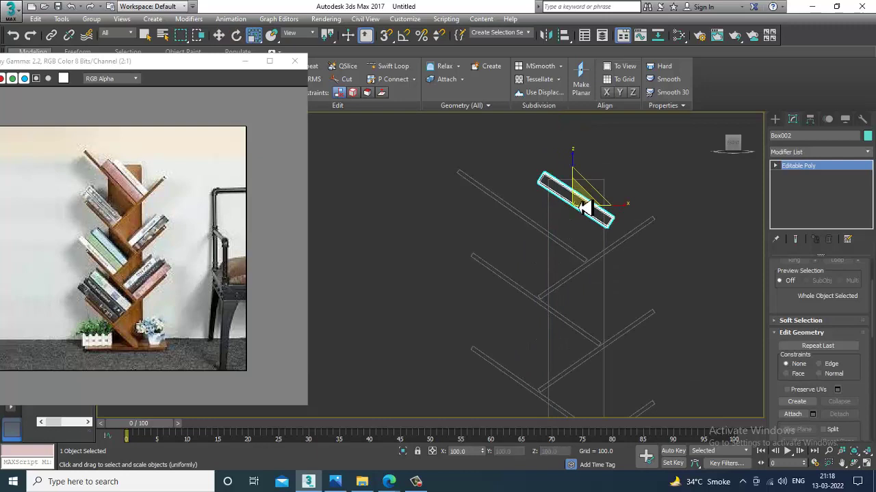
pyautogui.press('w')
pyautogui.moveTo(584, 199)
pyautogui.mouseDown()
pyautogui.moveTo(572, 228)
pyautogui.moveTo(578, 201)
pyautogui.moveTo(575, 213)
pyautogui.mouseUp()
pyautogui.scroll(3, 581, 223)
pyautogui.press('e')
pyautogui.press('w')
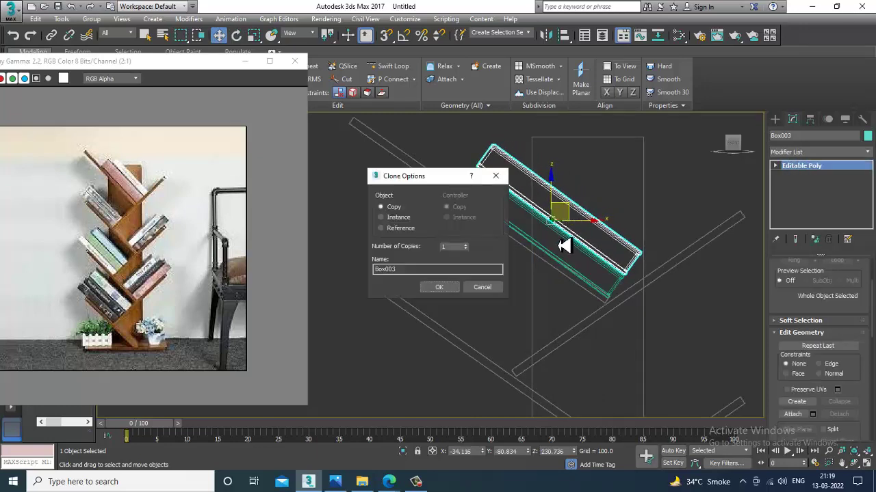
pyautogui.click(485, 291)
# Rotate the book about 1 degree further to line its underside up with the topmost left-hand shelf.
pyautogui.press('e')
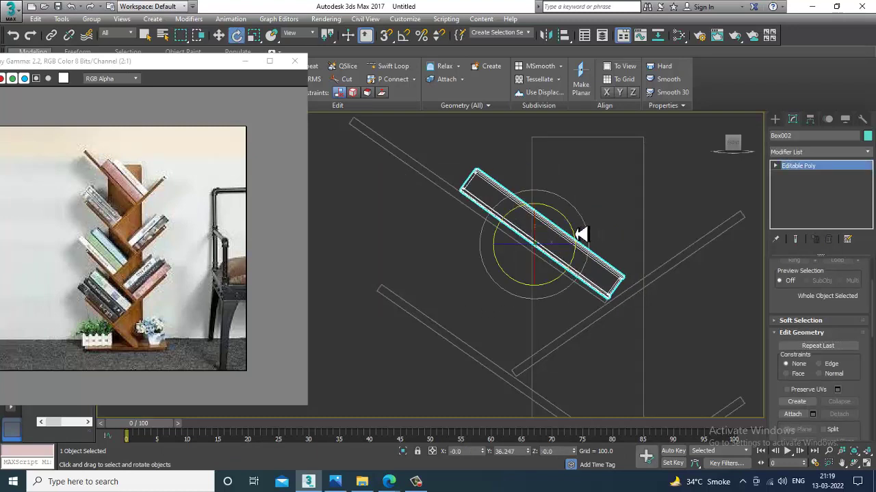
pyautogui.moveTo(580, 219)
pyautogui.mouseDown()
pyautogui.moveTo(582, 207)
pyautogui.moveTo(590, 214)
pyautogui.mouseUp()
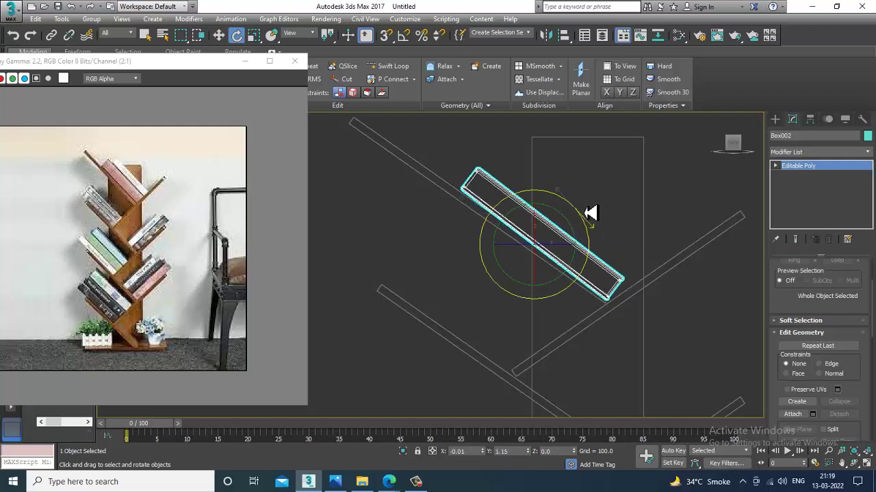
pyautogui.moveTo(578, 224); pyautogui.dragTo(585, 227, button='middle')
pyautogui.press('w')
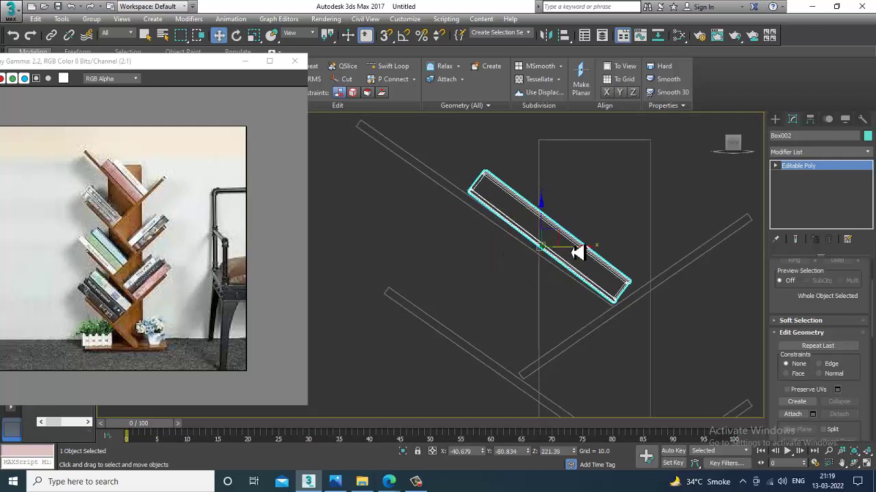
# Settle the book on the topmost left-hand shelf and place a slightly steeper copy above it, at about X -29, Z 230.
pyautogui.moveTo(566, 243); pyautogui.dragTo(571, 245)
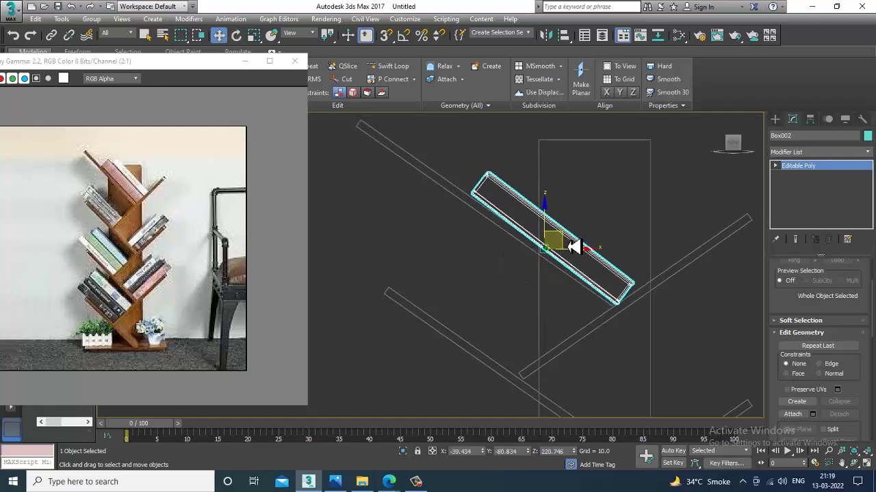
pyautogui.moveTo(569, 244)
pyautogui.keyDown('shift'); pyautogui.mouseDown()
pyautogui.moveTo(597, 227)
pyautogui.moveTo(631, 223)
pyautogui.moveTo(592, 217)
pyautogui.mouseUp(); pyautogui.keyUp('shift')
pyautogui.click(443, 291)
pyautogui.press('e')
pyautogui.press('w')
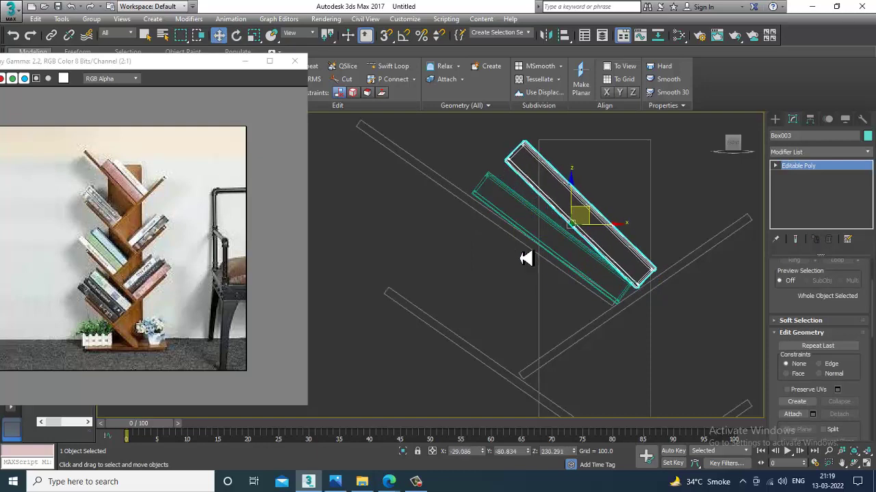
# Rotate the topmost left-hand shelf about 4 degrees steeper in the front view.
pyautogui.click(479, 217)
pyautogui.scroll(-4, 502, 234)
pyautogui.scroll(2, 521, 239)
pyautogui.scroll(2, 522, 239)
pyautogui.scroll(-2, 524, 239)
pyautogui.moveTo(536, 220); pyautogui.dragTo(542, 238, button='middle')
pyautogui.scroll(2, 541, 237)
pyautogui.press('e')
pyautogui.moveTo(486, 171); pyautogui.dragTo(496, 166)
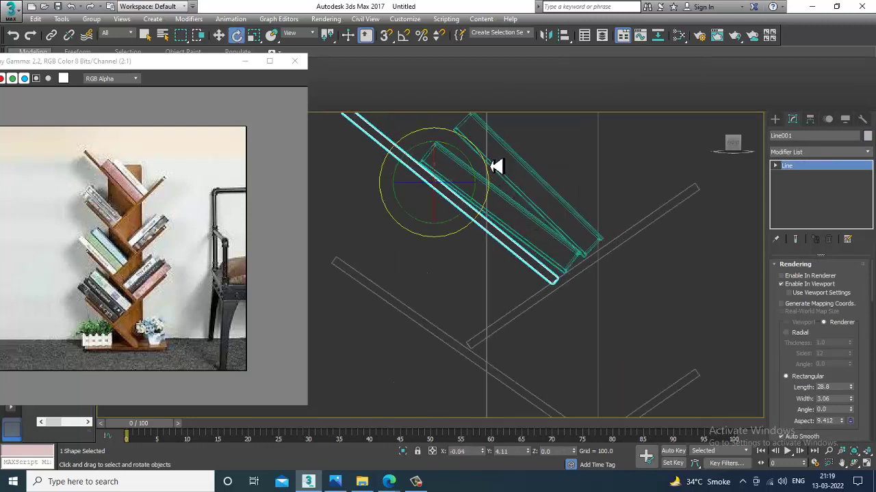
pyautogui.scroll(-2, 492, 198)
pyautogui.press('w')
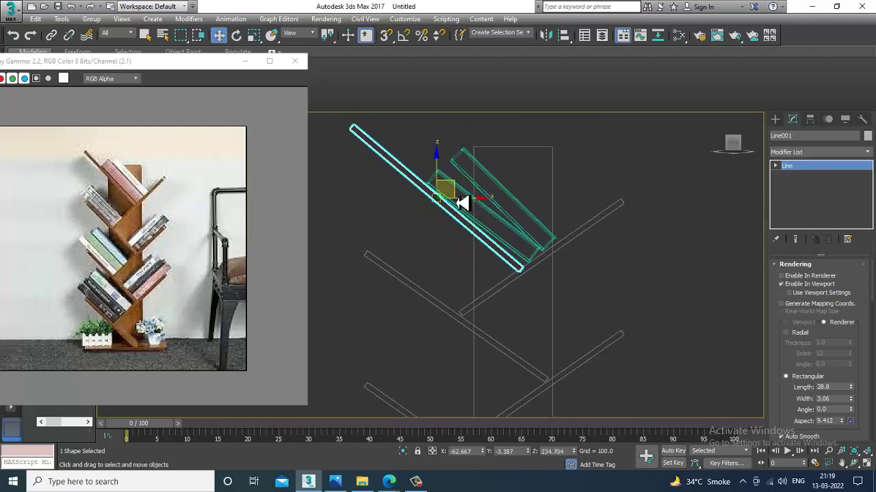
# Shift the topmost left-hand shelf about 1.8 in X and 1.7 in Z, and rotate it about 1.6 degrees more.
pyautogui.click(460, 191)
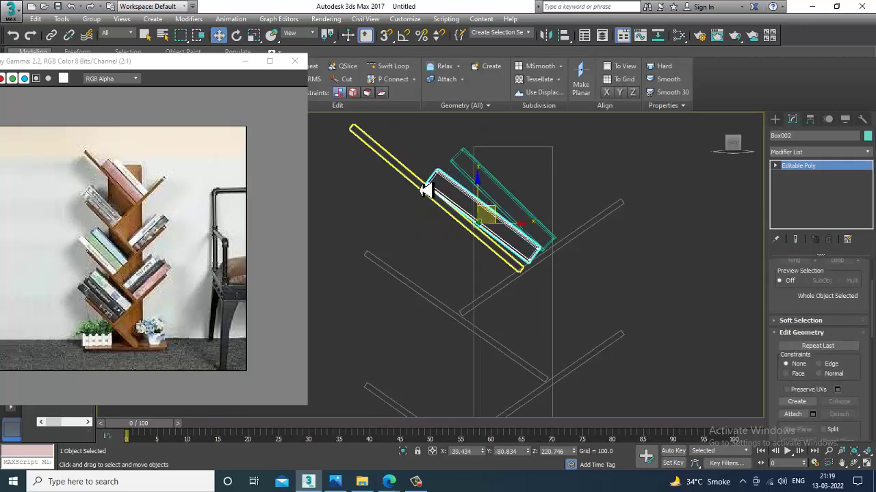
pyautogui.click(455, 192)
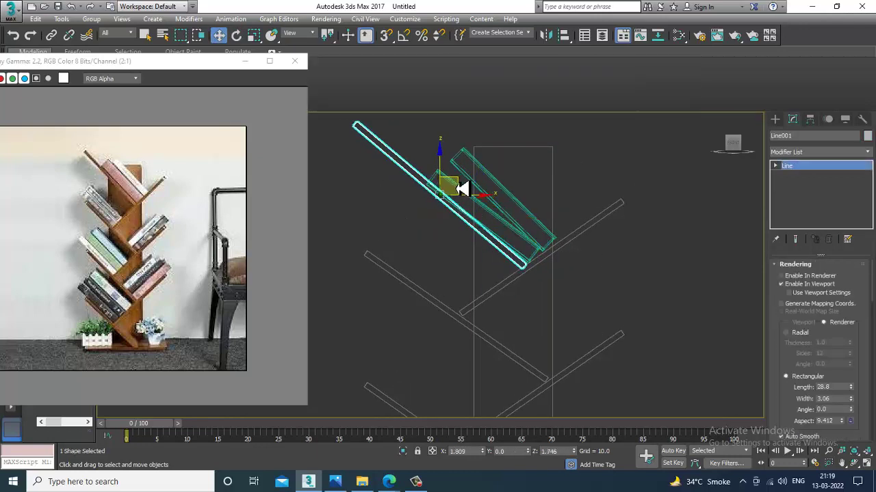
pyautogui.scroll(2, 479, 205)
pyautogui.press('e')
pyautogui.moveTo(483, 186); pyautogui.dragTo(483, 188)
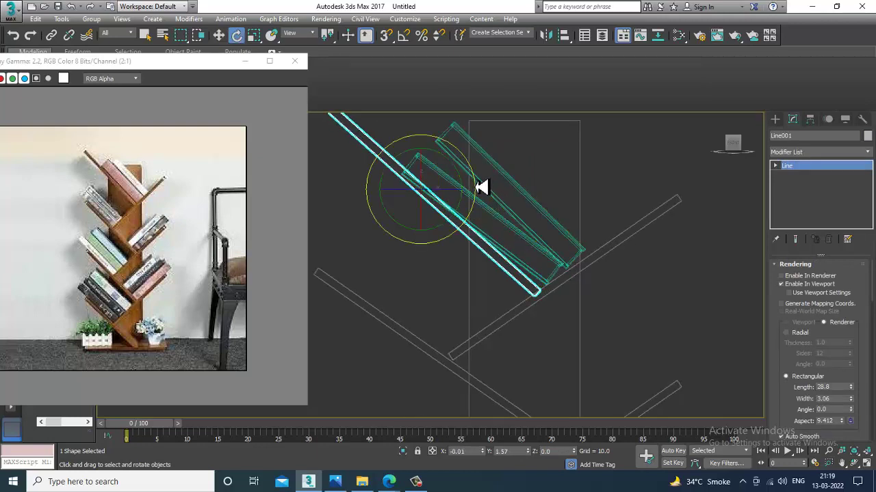
# Rotate both books about 5 degrees to suit the shelf, and tilt the upper one back against the lower at about X -32, Z 228.
pyautogui.keyDown('ctrl'); pyautogui.click(525, 239); pyautogui.keyUp('ctrl')
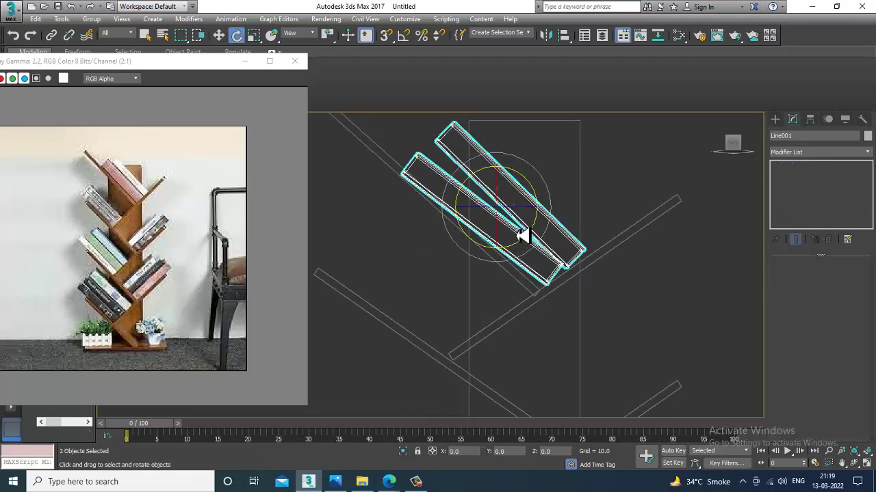
pyautogui.moveTo(541, 199); pyautogui.dragTo(546, 203)
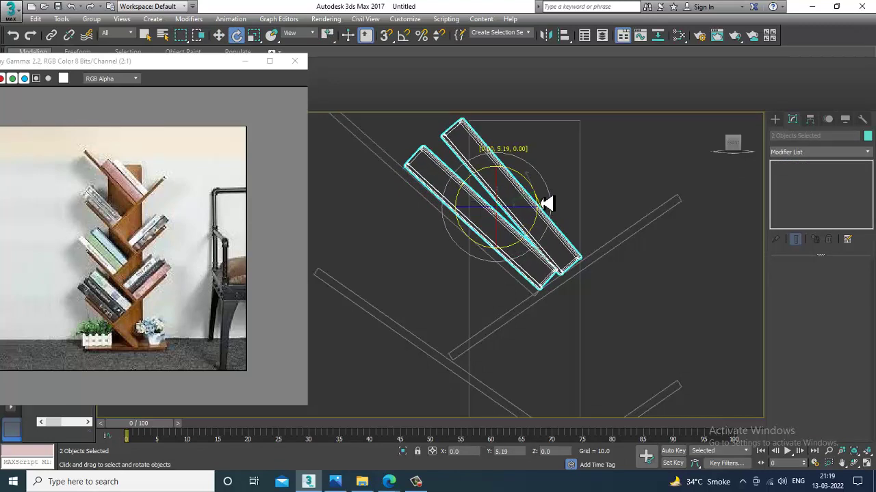
pyautogui.click(547, 216)
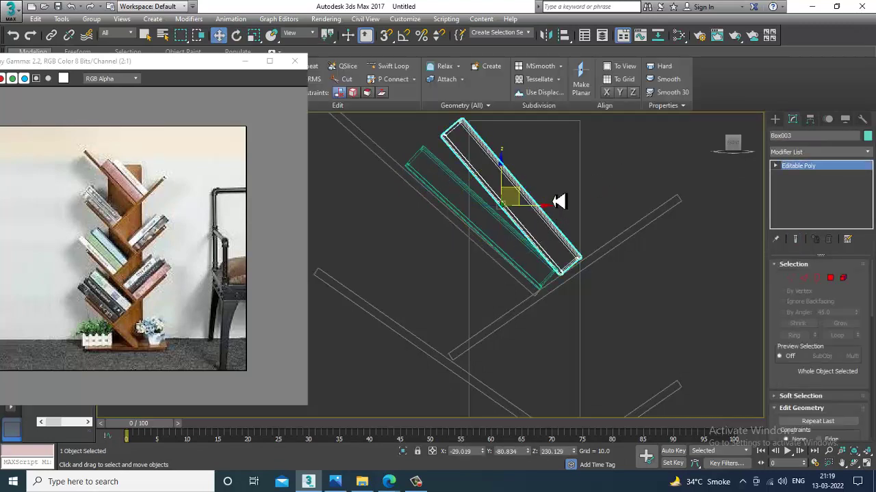
pyautogui.moveTo(547, 198); pyautogui.dragTo(521, 202)
pyautogui.press('w')
pyautogui.moveTo(521, 205); pyautogui.dragTo(523, 207)
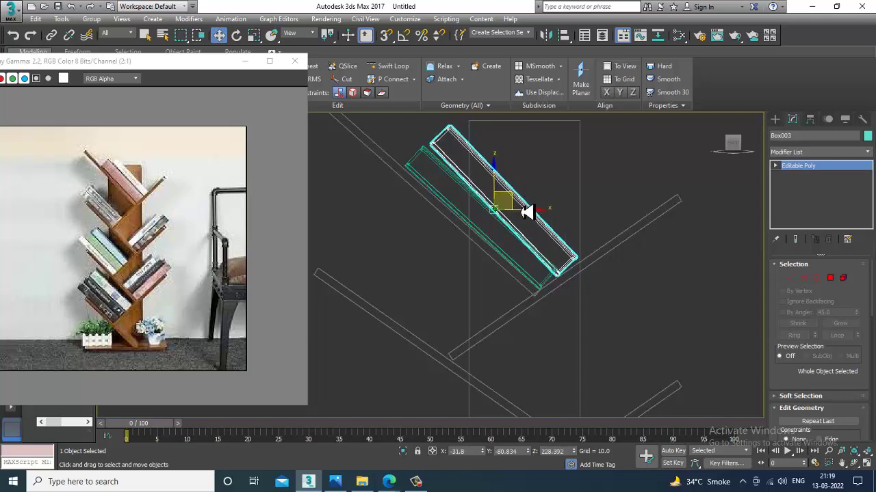
# Move both books back along the Y axis in the perspective view so they sit over the topmost left-hand shelf.
pyautogui.scroll(-5, 526, 210)
pyautogui.hotkey('alt', 'w')
pyautogui.rightClick(625, 329)
pyautogui.press('z')
pyautogui.scroll(-5, 593, 316)
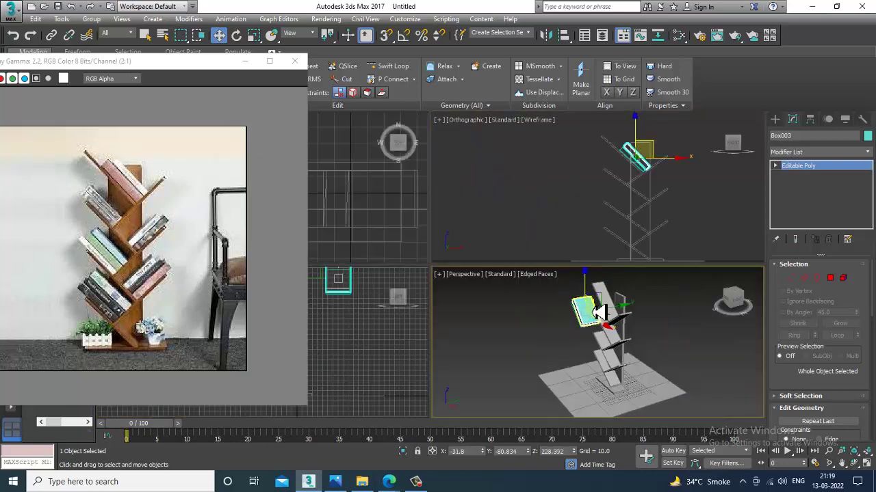
pyautogui.hotkey('alt', 'w')
pyautogui.scroll(2, 561, 289)
pyautogui.keyDown('ctrl'); pyautogui.click(396, 226); pyautogui.keyUp('ctrl')
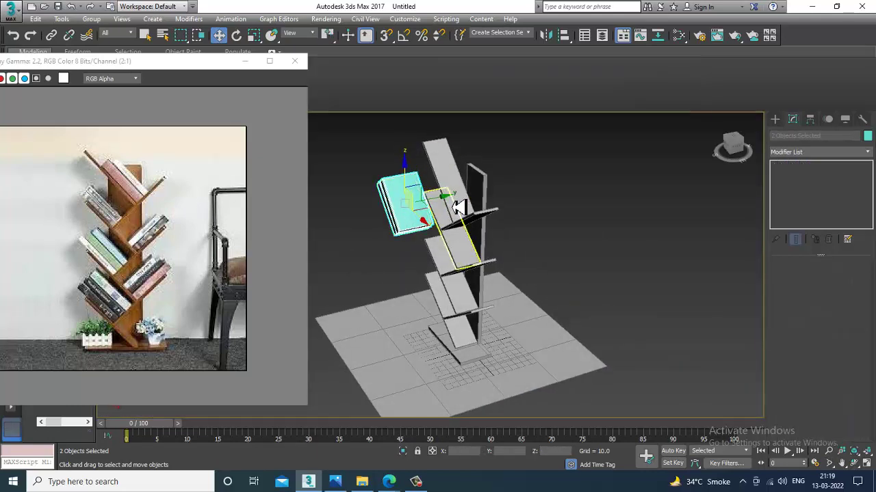
pyautogui.moveTo(444, 204); pyautogui.dragTo(488, 205)
pyautogui.keyDown('alt'); pyautogui.moveTo(487, 206); pyautogui.dragTo(440, 163, button='middle'); pyautogui.keyUp('alt')
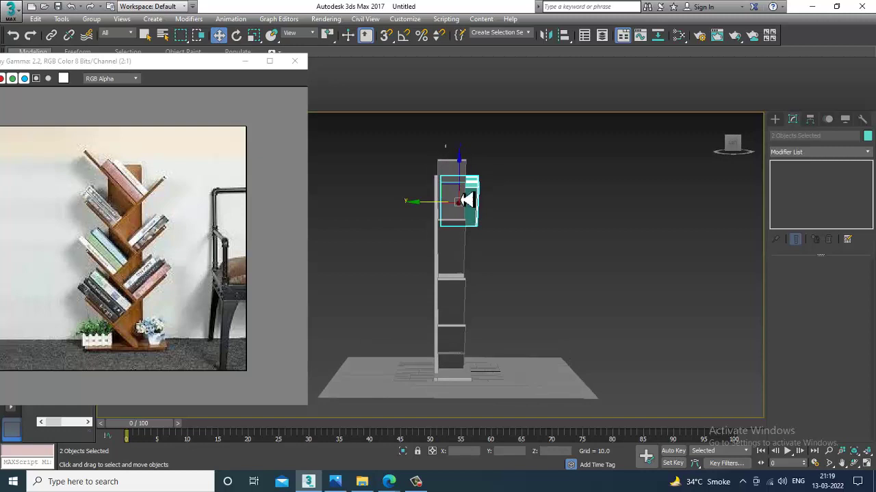
# Stretch the seven slanted shelves along the Y axis to suit the books' depth, and shift them to line up with the upright panel.
pyautogui.hotkey('ctrl', 'a')
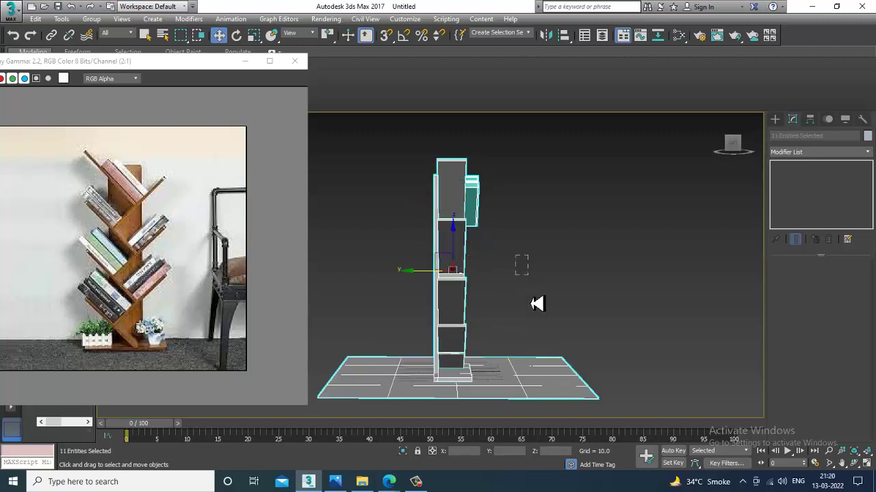
pyautogui.keyDown('alt'); pyautogui.moveTo(537, 303); pyautogui.dragTo(560, 421); pyautogui.keyUp('alt')
pyautogui.keyDown('alt'); pyautogui.click(441, 292); pyautogui.keyUp('alt')
pyautogui.press('r')
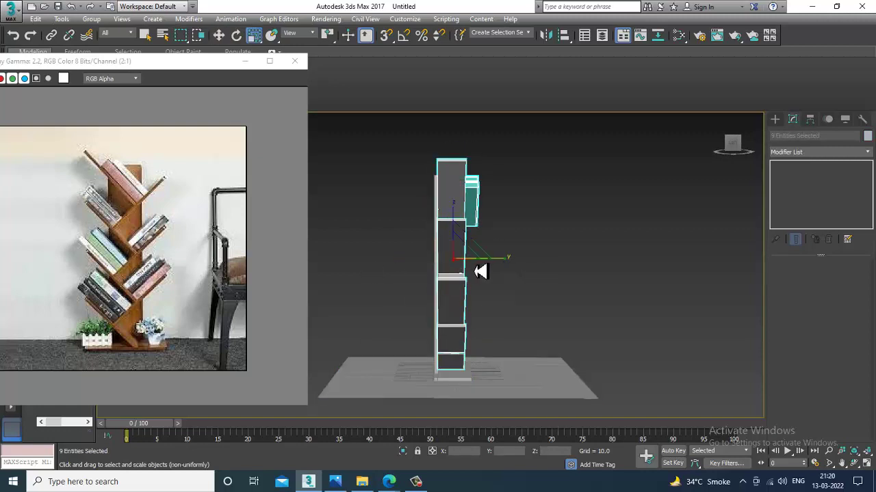
pyautogui.moveTo(514, 267); pyautogui.dragTo(525, 268)
pyautogui.hotkey('ctrl', 'z')
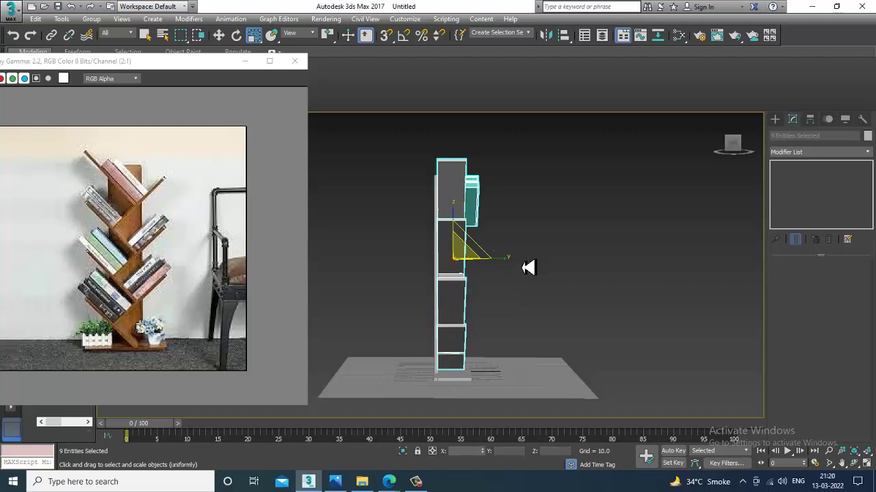
pyautogui.moveTo(504, 281); pyautogui.dragTo(523, 282)
pyautogui.press('w')
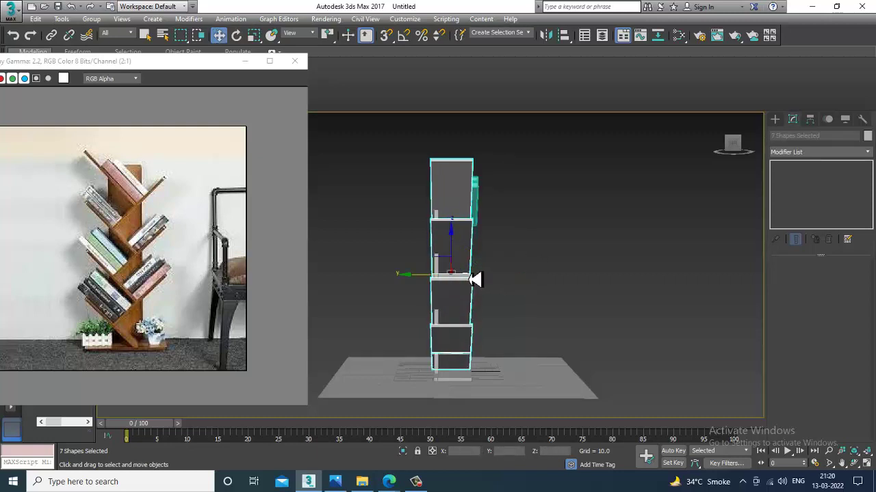
pyautogui.moveTo(431, 284); pyautogui.dragTo(436, 285)
pyautogui.keyDown('alt'); pyautogui.moveTo(441, 287); pyautogui.dragTo(454, 307, button='middle'); pyautogui.keyUp('alt')
# Extend the bookshelf's base forward at its eight front vertices to suit the deeper shelves, and leave vertex editing.
pyautogui.click(447, 333)
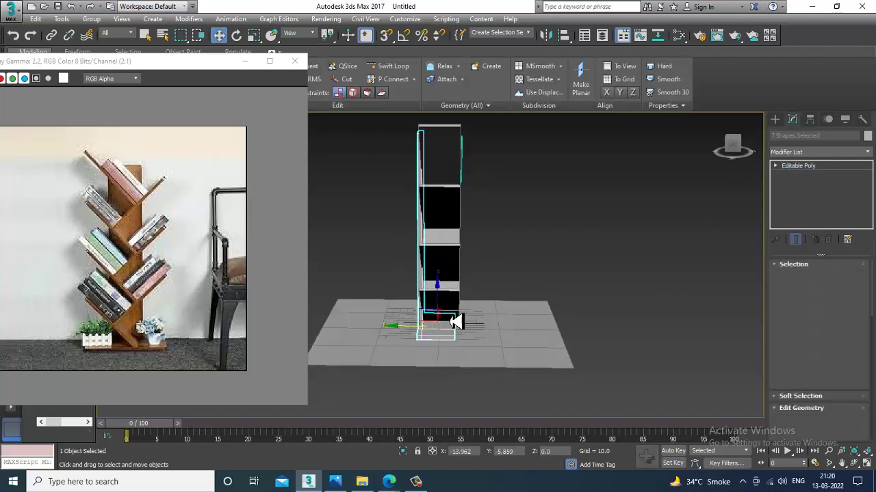
pyautogui.press('1')
pyautogui.press('F3')
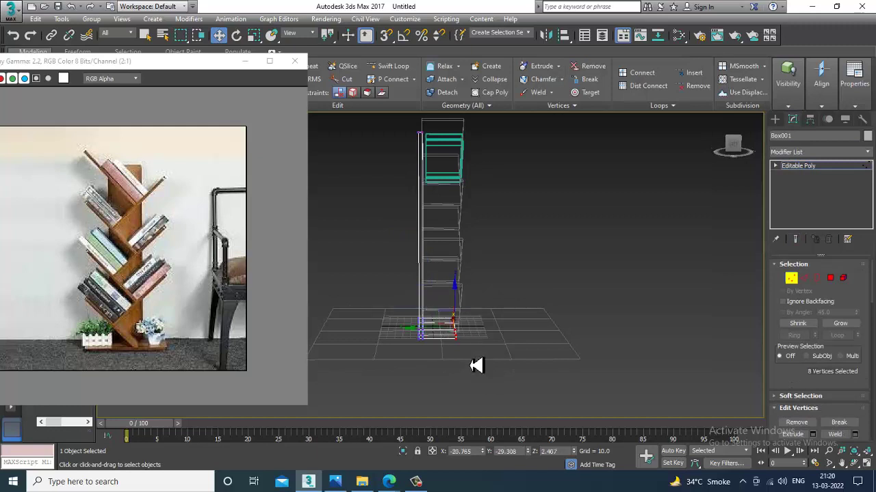
pyautogui.press('F3')
pyautogui.moveTo(531, 287)
pyautogui.keyDown('alt'); pyautogui.mouseDown(button='middle')
pyautogui.moveTo(459, 291)
pyautogui.moveTo(431, 321)
pyautogui.mouseUp(button='middle'); pyautogui.keyUp('alt')
pyautogui.scroll(3, 453, 262)
pyautogui.moveTo(502, 296)
pyautogui.keyDown('alt'); pyautogui.mouseDown(button='middle')
pyautogui.moveTo(452, 262)
pyautogui.moveTo(485, 293)
pyautogui.moveTo(654, 251)
pyautogui.mouseUp(button='middle'); pyautogui.keyUp('alt')
pyautogui.click(819, 169)
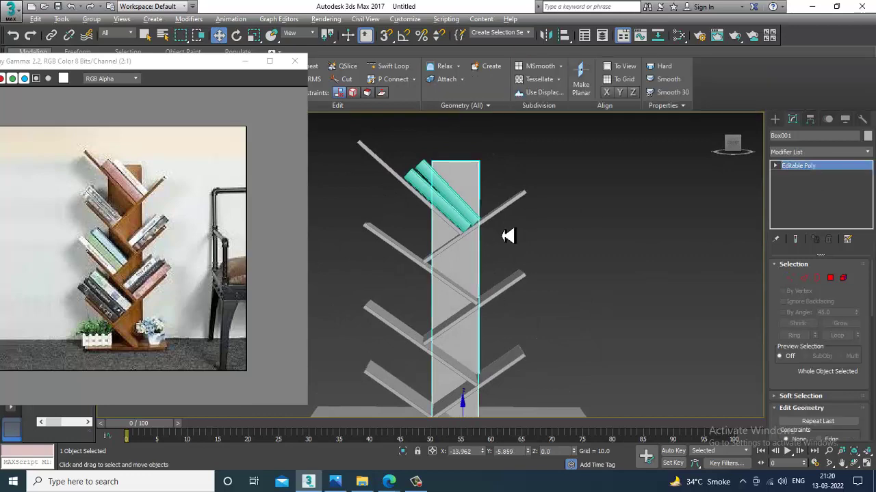
# Copy the two books in the front view down onto the second left-hand shelf.
pyautogui.keyDown('alt'); pyautogui.moveTo(505, 234); pyautogui.dragTo(465, 198, button='middle'); pyautogui.keyUp('alt')
pyautogui.scroll(2, 462, 203)
pyautogui.click(462, 203)
pyautogui.keyDown('ctrl'); pyautogui.click(448, 217); pyautogui.keyUp('ctrl')
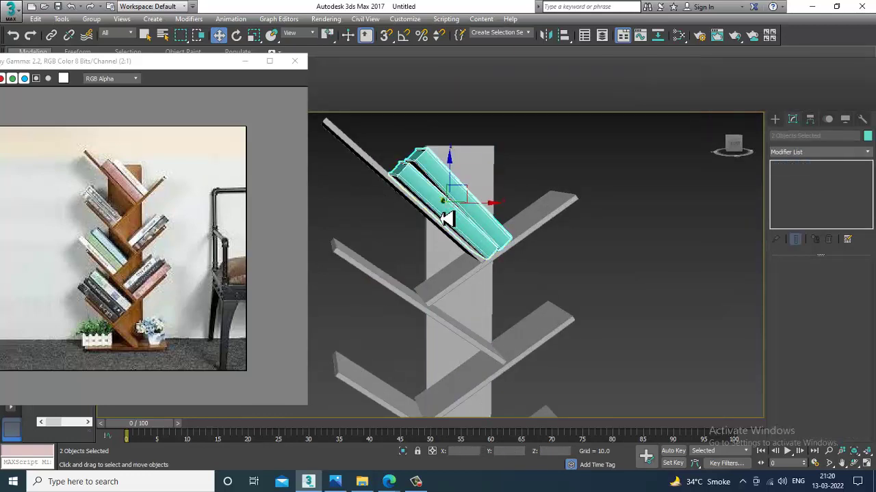
pyautogui.hotkey('alt', 'w')
pyautogui.rightClick(552, 200)
pyautogui.hotkey('alt', 'w')
pyautogui.scroll(-3, 532, 212)
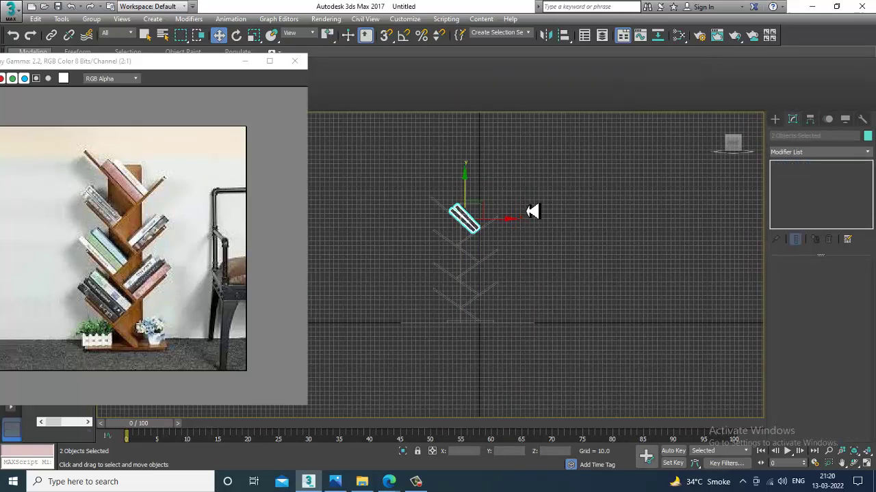
pyautogui.scroll(5, 479, 240)
pyautogui.scroll(-3, 485, 240)
pyautogui.scroll(5, 535, 229)
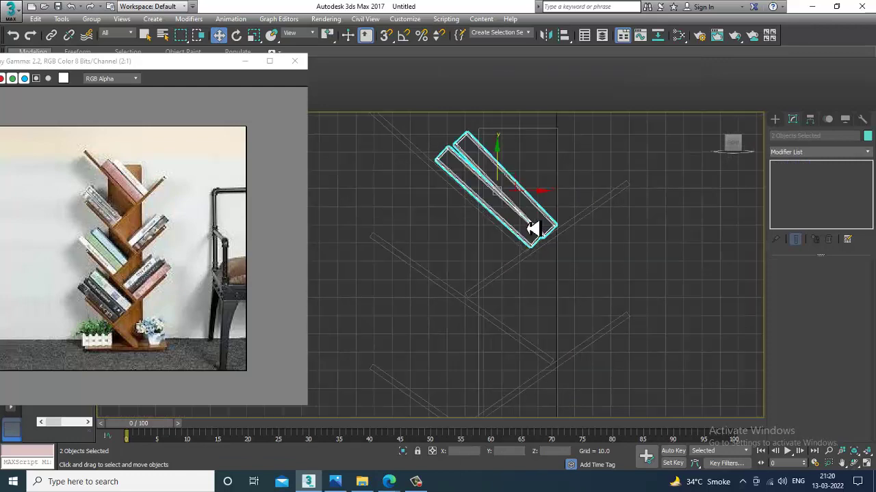
pyautogui.moveTo(523, 184)
pyautogui.keyDown('shift'); pyautogui.mouseDown()
pyautogui.moveTo(442, 238)
pyautogui.moveTo(463, 226)
pyautogui.mouseUp(); pyautogui.keyUp('shift')
pyautogui.click(448, 288)
# Rotate the copied books to the second left-hand shelf's slope and lay the upper one flush on the lower, at about X -71, Z 200.
pyautogui.press('e')
pyautogui.press('w')
pyautogui.click(351, 281)
pyautogui.click(427, 231)
pyautogui.press('e')
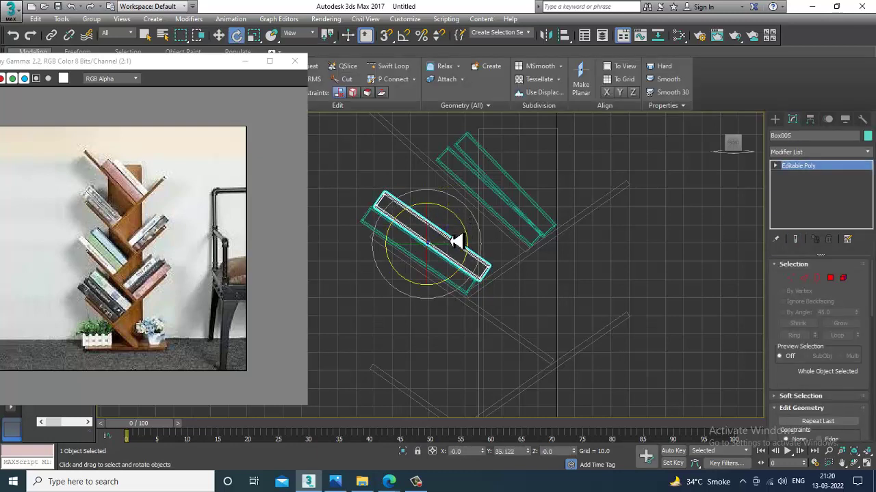
pyautogui.press('w')
# Mirror the two books on the second left-hand shelf across the X axis as a copy.
pyautogui.moveTo(498, 278); pyautogui.dragTo(479, 262, button='middle')
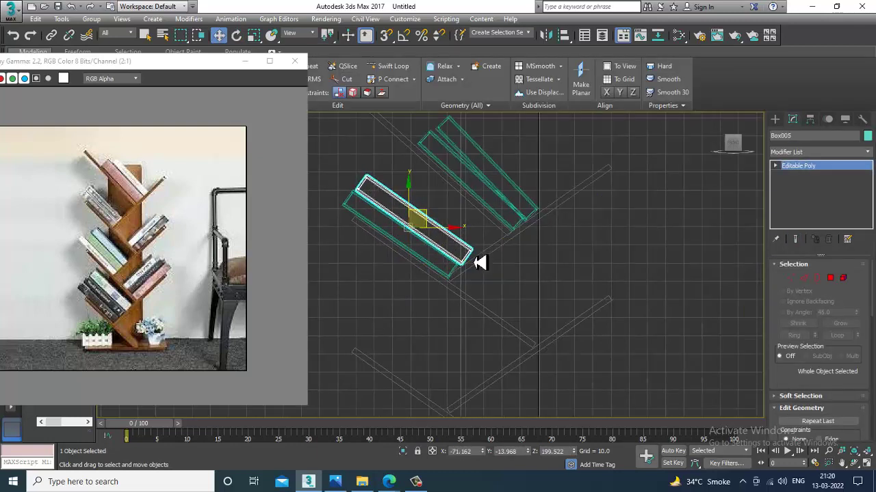
pyautogui.keyDown('ctrl'); pyautogui.click(435, 255); pyautogui.keyUp('ctrl')
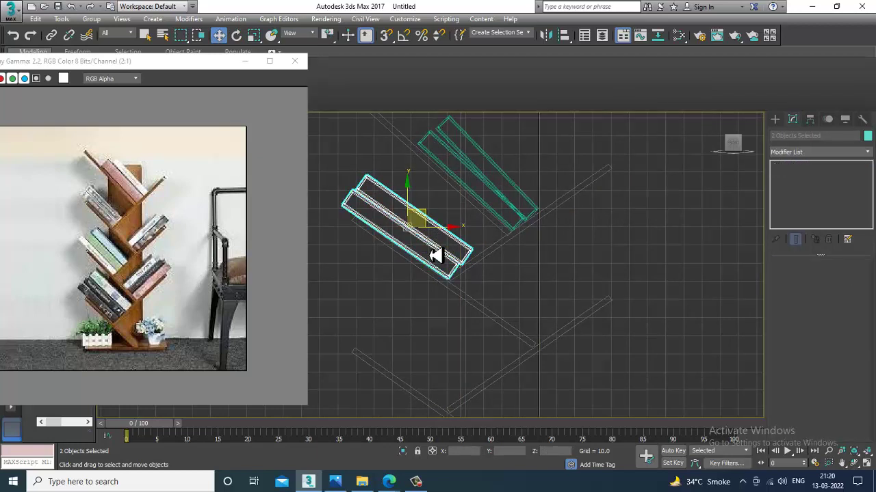
pyautogui.click(564, 36)
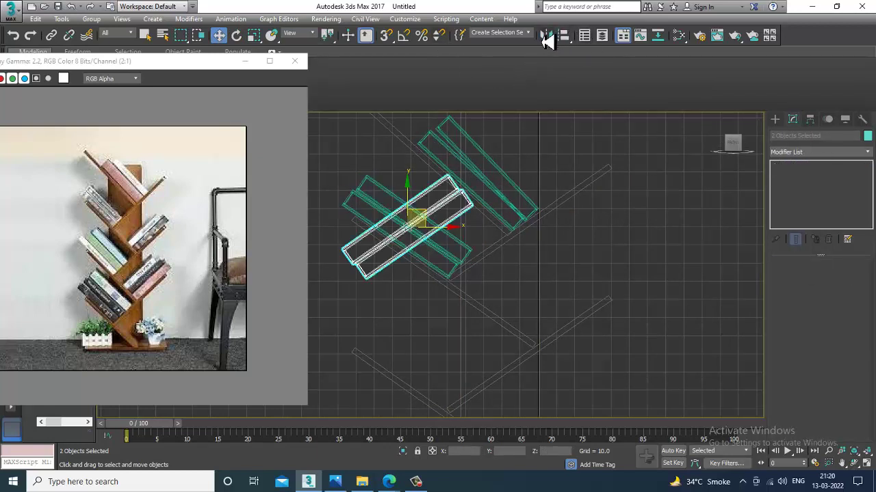
pyautogui.click(410, 325)
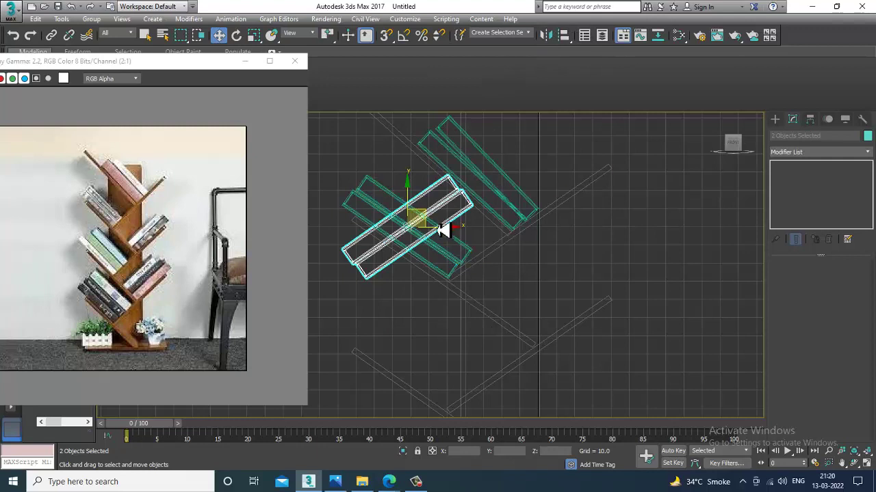
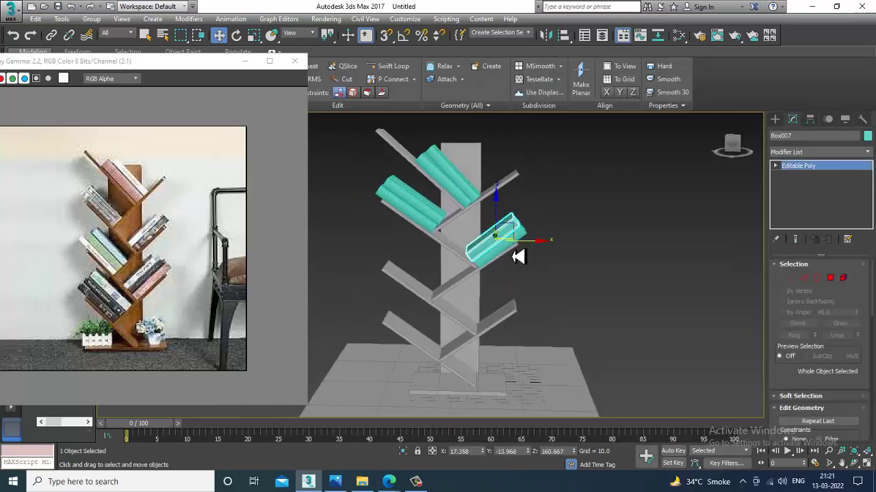
# Mirror the upper book of the right-hand pair across X as a copy, and move it onto the third left-hand shelf.
pyautogui.hotkey('alt', 'w')
pyautogui.keyDown('alt'); pyautogui.moveTo(534, 295); pyautogui.dragTo(535, 326, button='middle'); pyautogui.keyUp('alt')
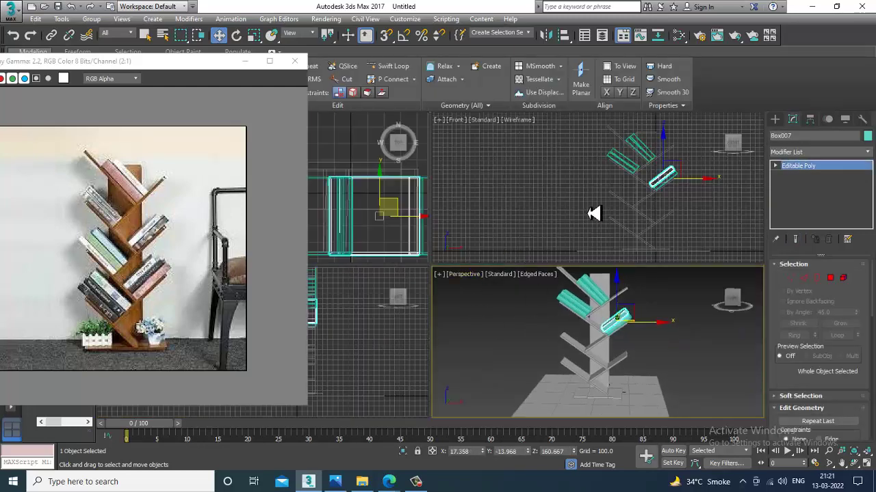
pyautogui.hotkey('alt', 'w')
pyautogui.scroll(4, 584, 172)
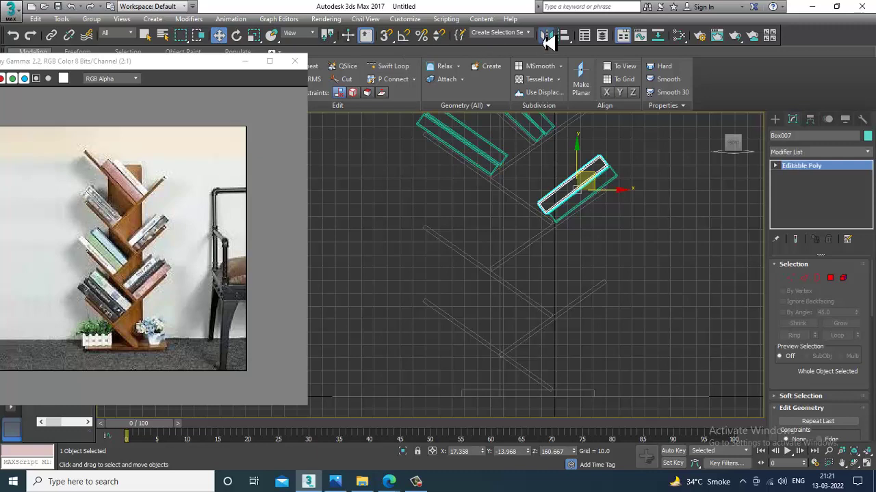
pyautogui.click(545, 36)
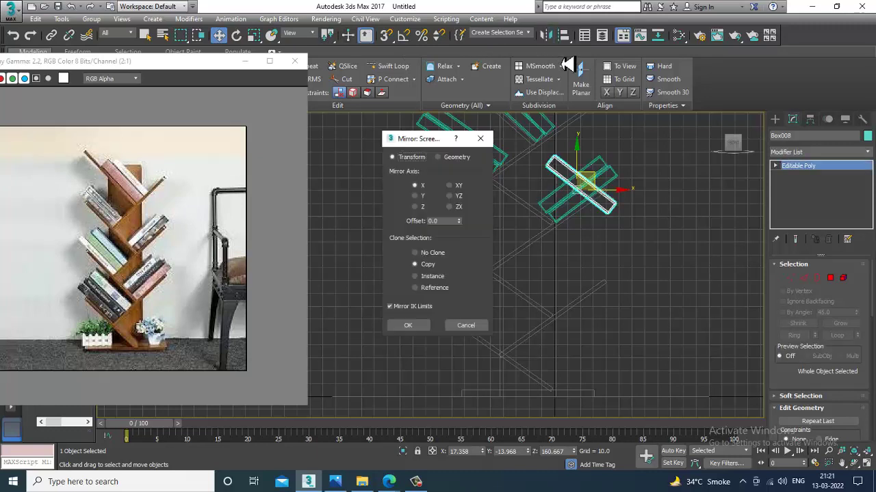
pyautogui.click(421, 326)
pyautogui.moveTo(601, 190); pyautogui.dragTo(495, 217)
# Scale the book on the third left-hand shelf to about 118% of its length and stack two copies on top of it.
pyautogui.press('r')
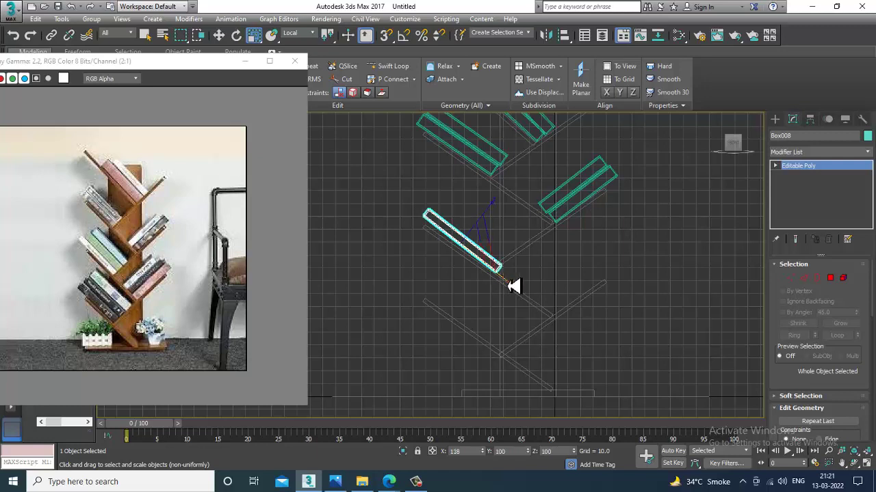
pyautogui.press('w')
pyautogui.moveTo(476, 241)
pyautogui.mouseDown()
pyautogui.moveTo(470, 236)
pyautogui.moveTo(483, 217)
pyautogui.moveTo(463, 219)
pyautogui.moveTo(471, 221)
pyautogui.mouseUp()
pyautogui.scroll(2, 470, 238)
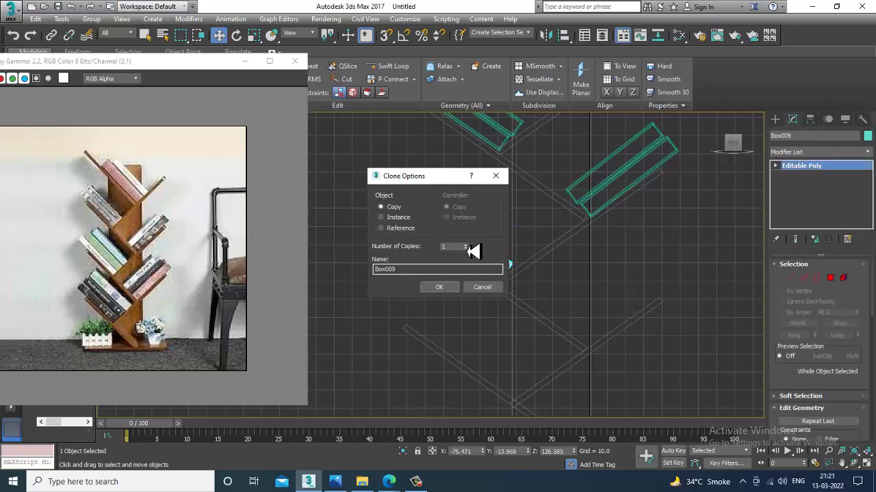
pyautogui.click(443, 289)
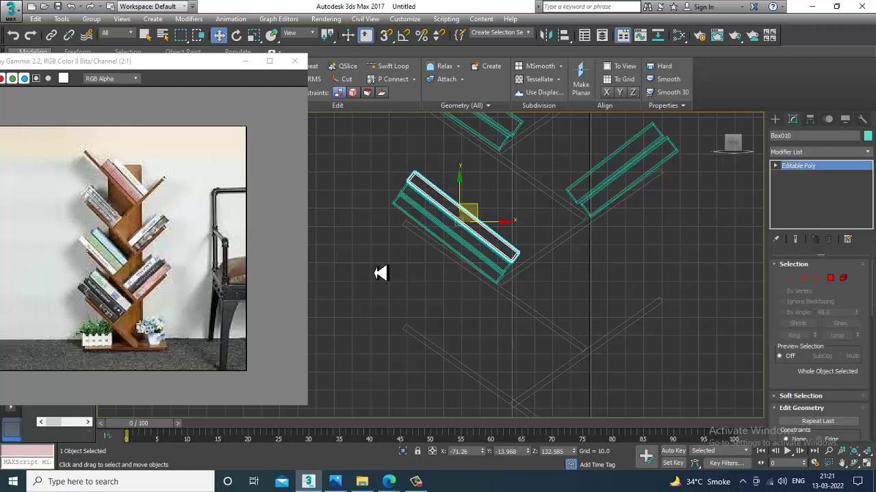
pyautogui.click(381, 273)
# Copy the pair of books on the right-hand shelf straight down onto the lowest right-hand shelf.
pyautogui.scroll(-3, 440, 278)
pyautogui.moveTo(472, 251); pyautogui.dragTo(461, 214, button='middle')
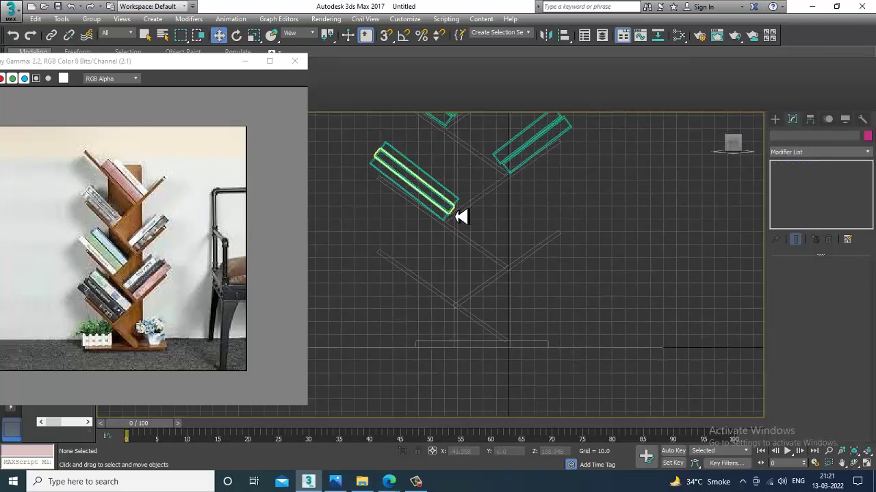
pyautogui.scroll(-2, 467, 210)
pyautogui.moveTo(476, 185); pyautogui.dragTo(485, 231, button='middle')
pyautogui.scroll(2, 501, 232)
pyautogui.click(501, 232)
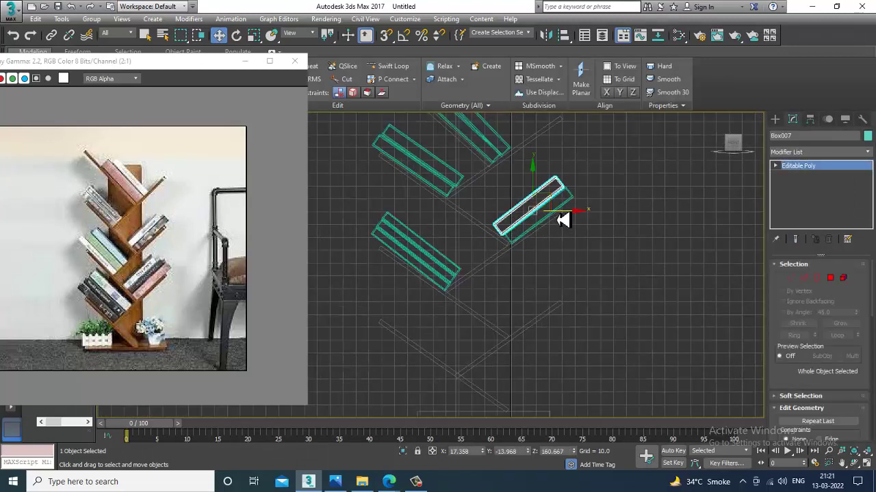
pyautogui.scroll(-2, 565, 210)
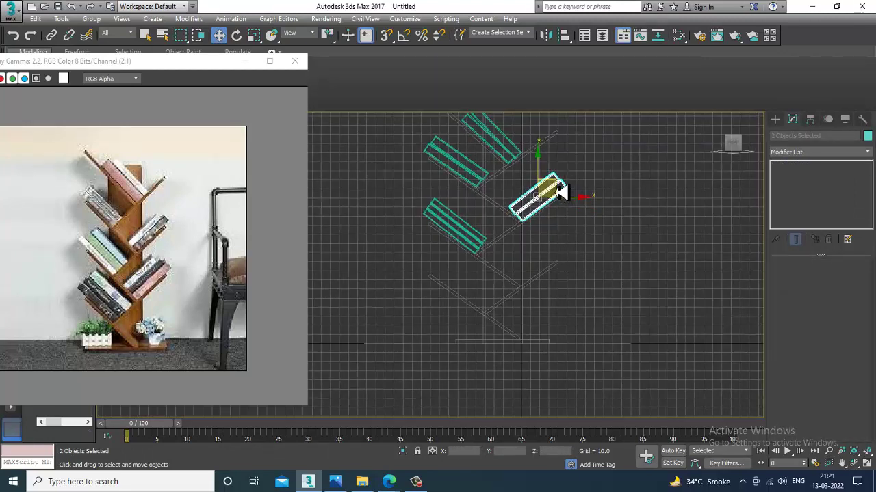
pyautogui.keyDown('shift'); pyautogui.moveTo(559, 193); pyautogui.dragTo(559, 257); pyautogui.keyUp('shift')
pyautogui.click(439, 287)
pyautogui.scroll(3, 551, 273)
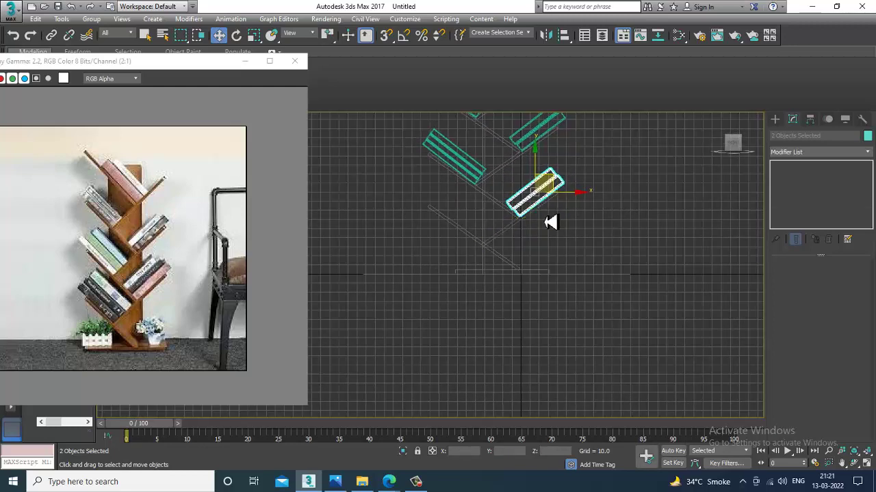
# Copy the three books on the third left-hand shelf down onto the fourth left-hand shelf and scale the copies up slightly.
pyautogui.click(429, 230)
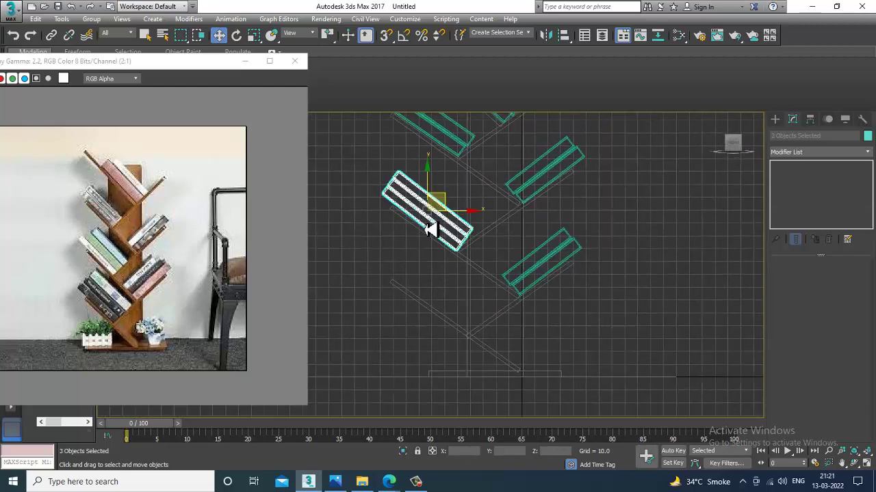
pyautogui.keyDown('shift'); pyautogui.moveTo(455, 207); pyautogui.dragTo(465, 287); pyautogui.keyUp('shift')
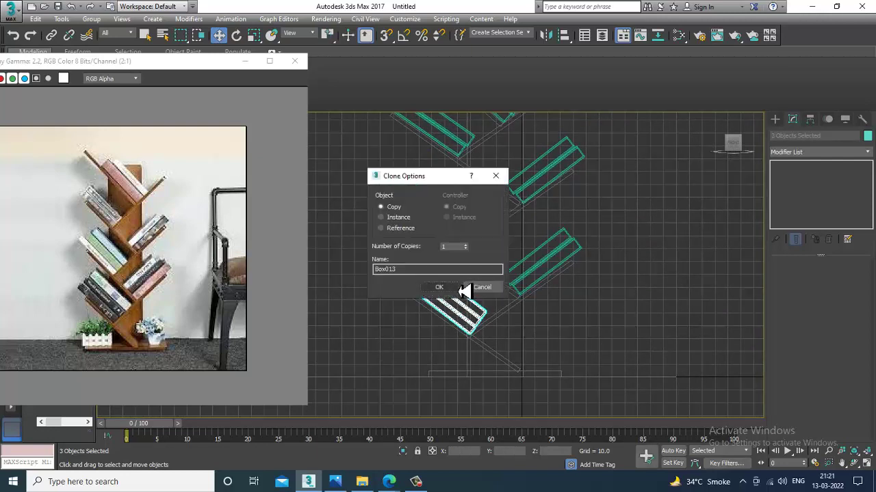
pyautogui.click(440, 288)
pyautogui.press('r')
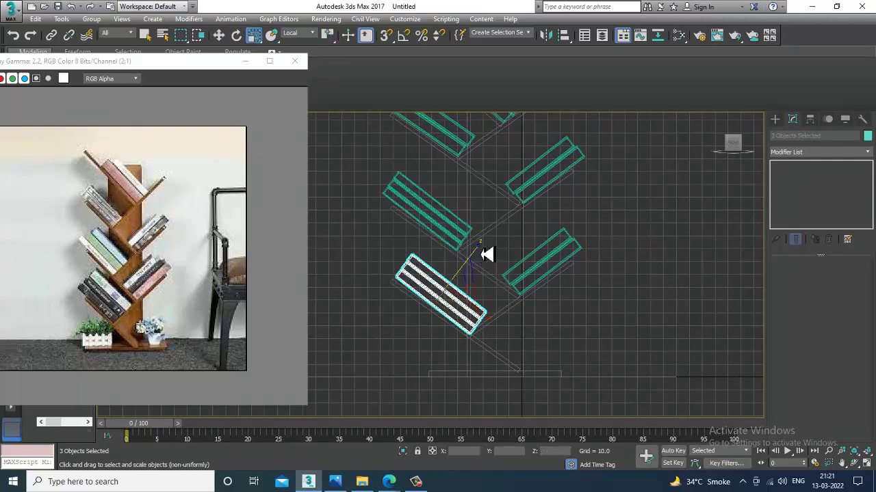
pyautogui.moveTo(487, 254); pyautogui.dragTo(506, 238)
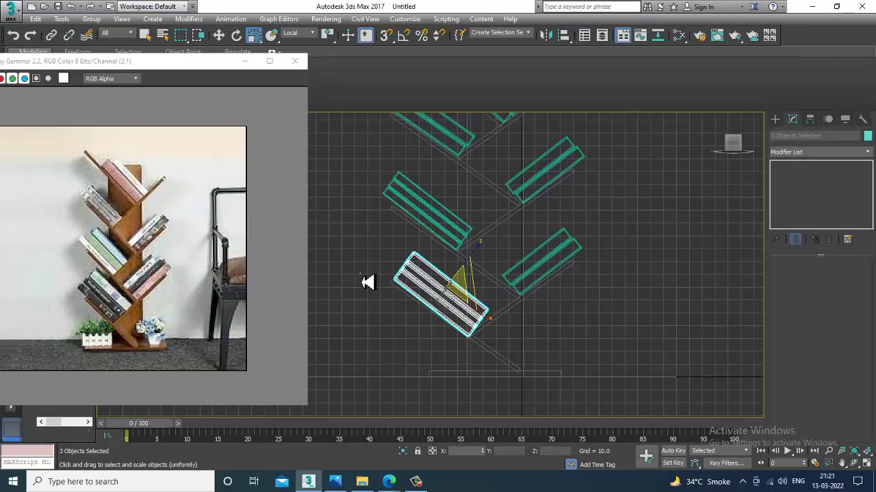
# Move the upper books on the fourth left-hand shelf apart so the enlarged stack does not overlap.
pyautogui.click(363, 282)
pyautogui.scroll(2, 423, 279)
pyautogui.click(454, 287)
pyautogui.press('w')
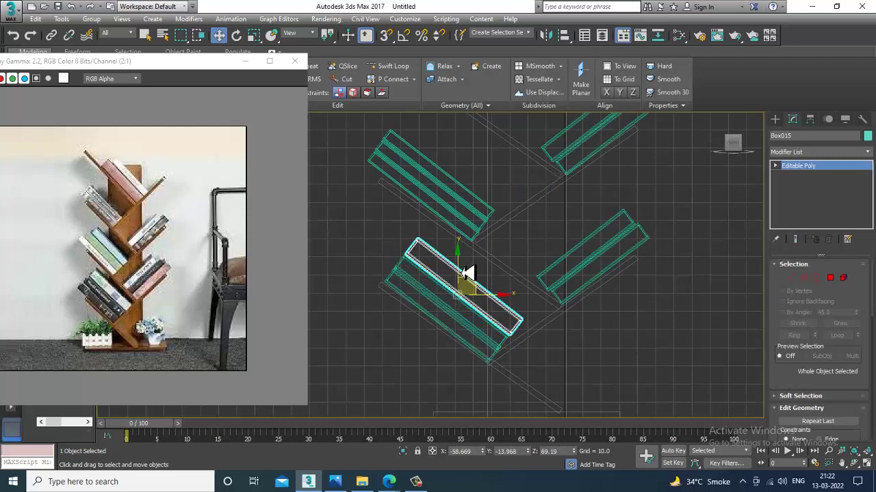
pyautogui.keyDown('ctrl'); pyautogui.click(409, 266); pyautogui.keyUp('ctrl')
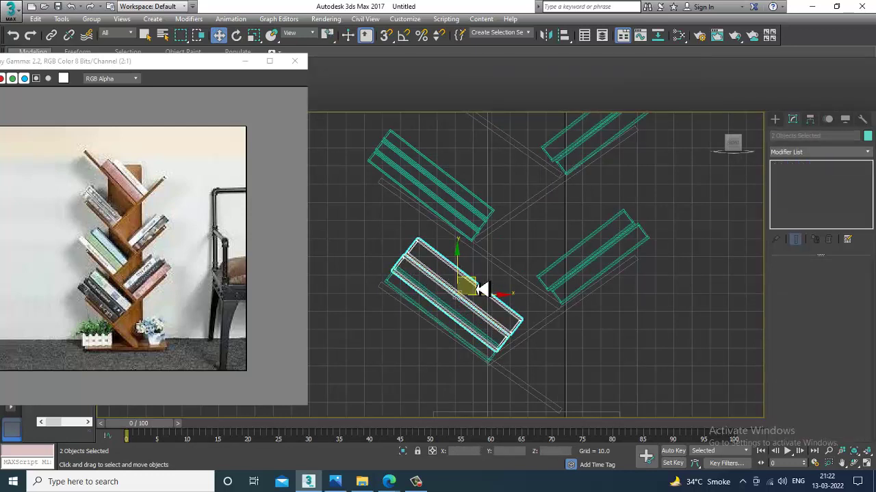
pyautogui.click(402, 277)
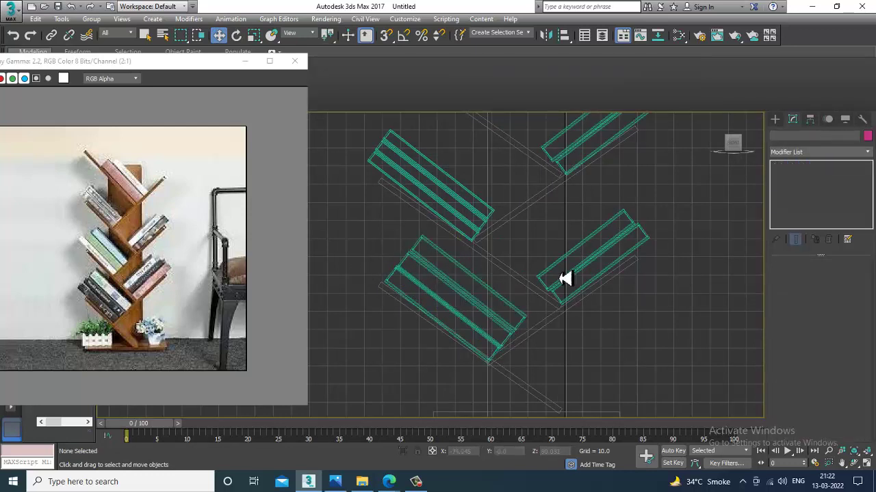
# Assign one gray object color to every object in the scene.
pyautogui.hotkey('ctrl', 'a')
pyautogui.click(868, 137)
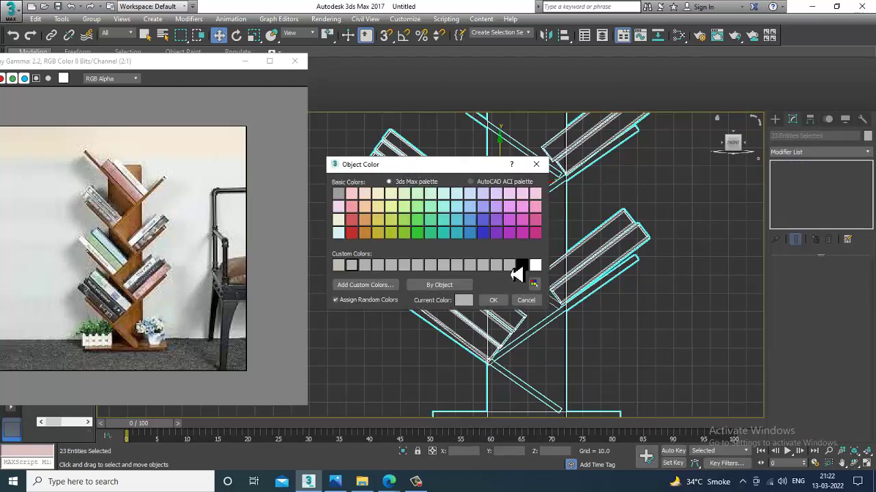
pyautogui.click(494, 302)
# In the perspective view, chamfer the top edges of the upright board by 1.0 with an increased number of segments, then leave edge editing.
pyautogui.click(696, 336)
pyautogui.hotkey('alt', 'w')
pyautogui.click(662, 338)
pyautogui.hotkey('alt', 'w')
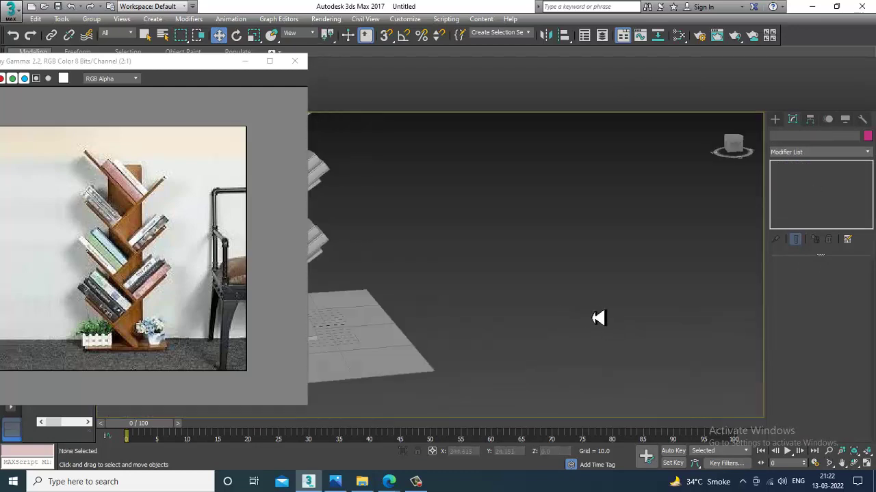
pyautogui.moveTo(331, 246); pyautogui.dragTo(504, 237, button='middle')
pyautogui.keyDown('alt'); pyautogui.moveTo(447, 190); pyautogui.dragTo(517, 256, button='middle'); pyautogui.keyUp('alt')
pyautogui.click(493, 216)
pyautogui.scroll(4, 527, 265)
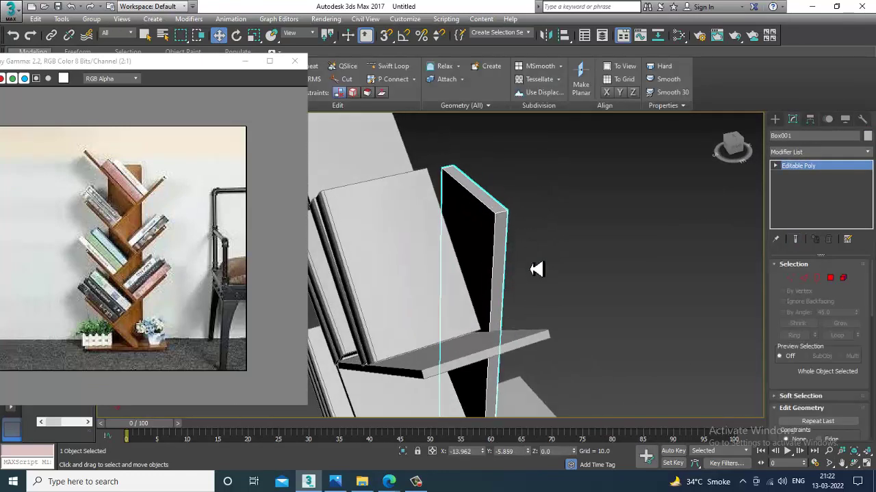
pyautogui.click(790, 279)
pyautogui.press('2')
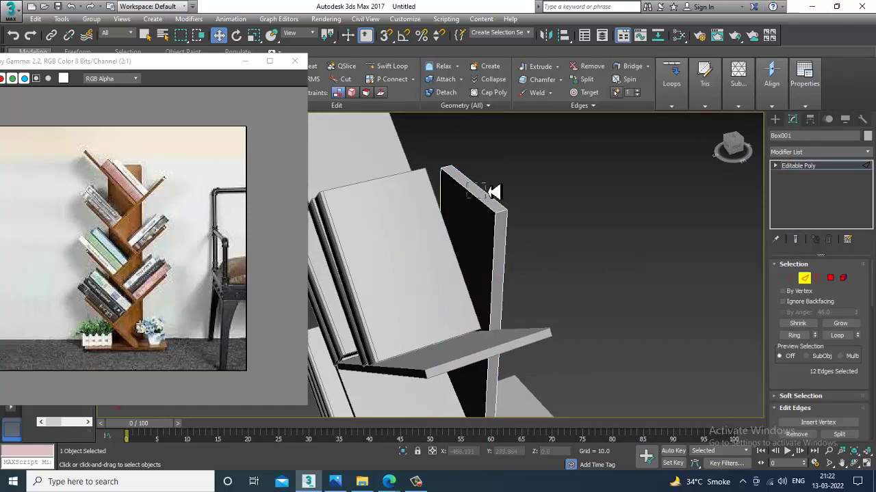
pyautogui.scroll(-5, 801, 304)
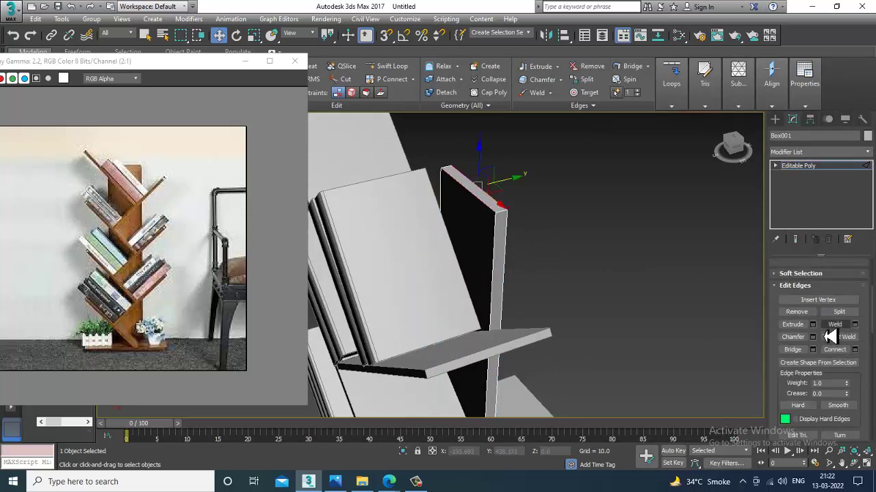
pyautogui.click(813, 338)
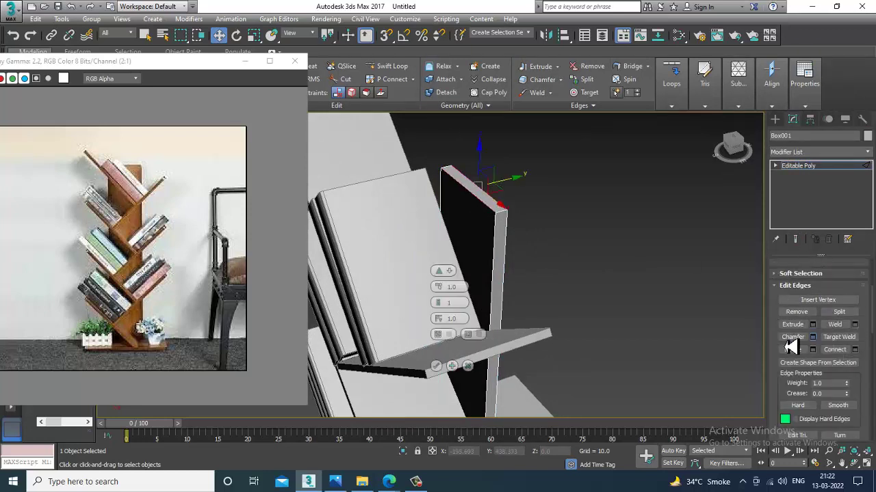
pyautogui.click(440, 307)
pyautogui.click(440, 307)
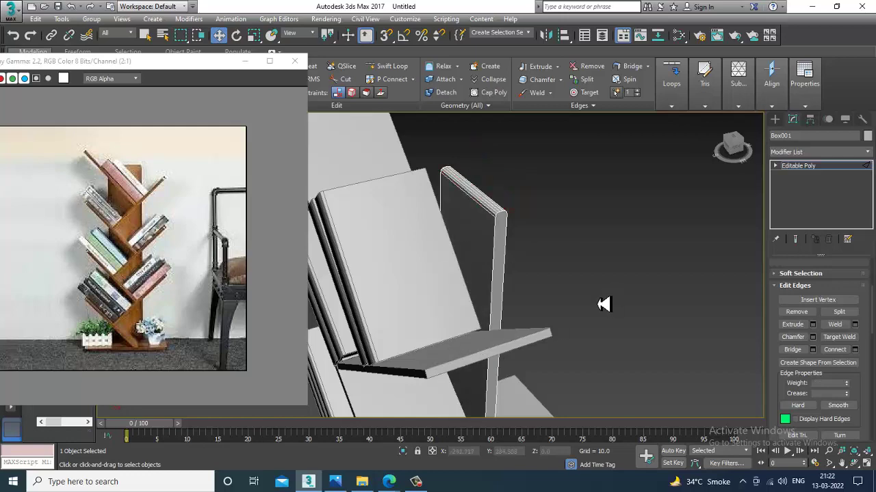
pyautogui.keyDown('alt'); pyautogui.moveTo(604, 305); pyautogui.dragTo(477, 280, button='middle'); pyautogui.keyUp('alt')
pyautogui.scroll(-10, 498, 291)
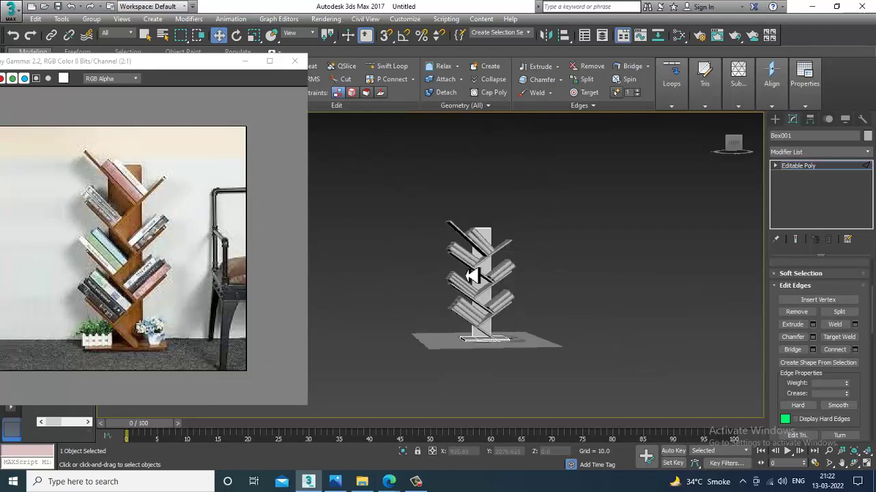
pyautogui.moveTo(543, 342); pyautogui.dragTo(545, 343)
pyautogui.moveTo(576, 311); pyautogui.dragTo(601, 403)
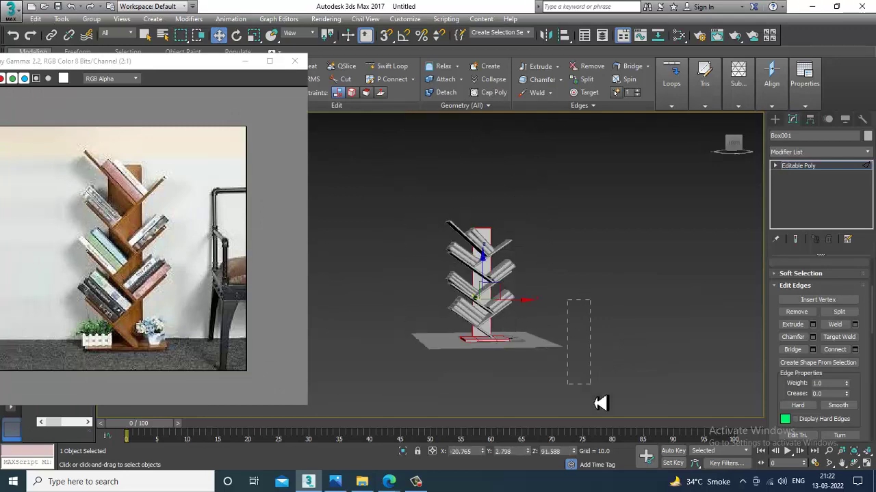
pyautogui.click(815, 169)
pyautogui.moveTo(423, 190); pyautogui.dragTo(549, 384)
pyautogui.keyDown('alt'); pyautogui.moveTo(536, 307); pyautogui.dragTo(584, 405); pyautogui.keyUp('alt')
pyautogui.keyDown('alt'); pyautogui.moveTo(528, 316); pyautogui.dragTo(509, 320, button='middle'); pyautogui.keyUp('alt')
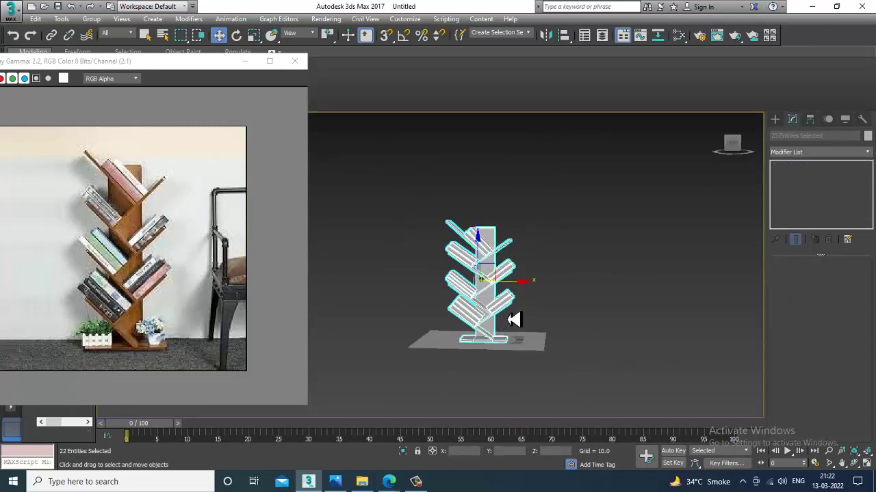
pyautogui.scroll(3, 516, 308)
pyautogui.hotkey('alt', 'w')
pyautogui.moveTo(549, 243); pyautogui.dragTo(484, 174, button='middle')
pyautogui.hotkey('alt', 'w')
pyautogui.scroll(-3, 493, 164)
pyautogui.scroll(5, 508, 288)
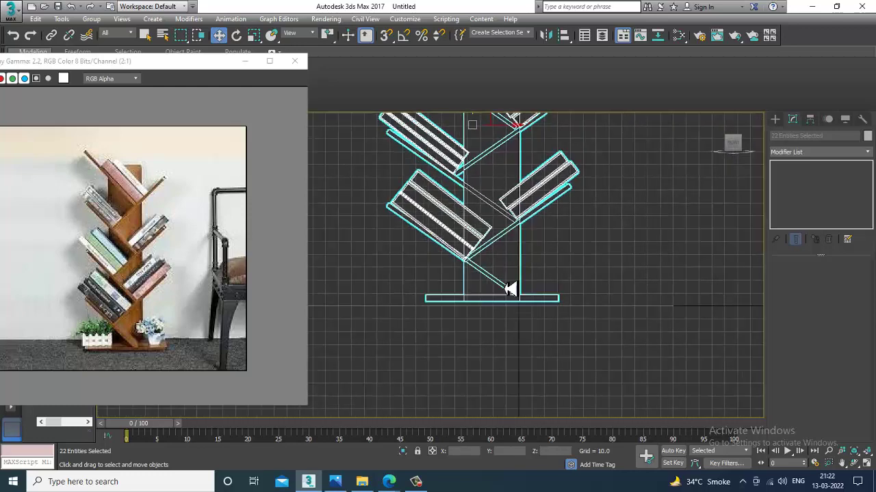
pyautogui.moveTo(544, 321); pyautogui.dragTo(554, 319)
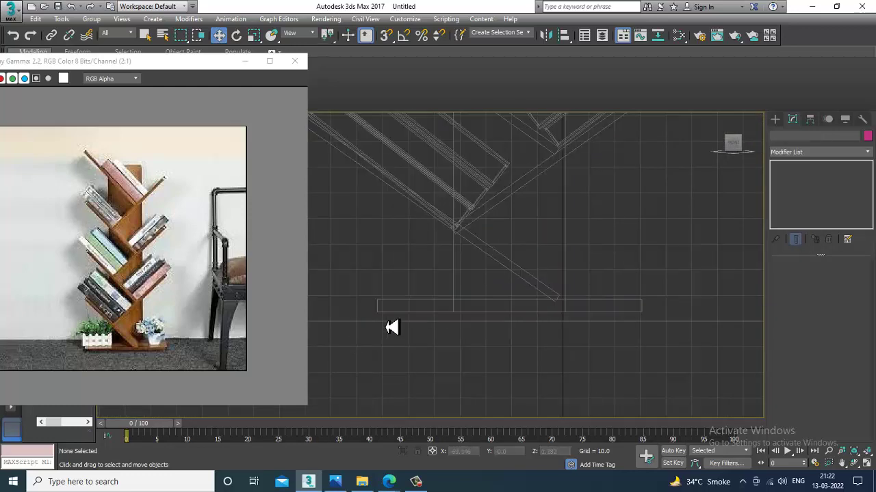
# Lower the bottom vertices of the bookshelf's base by about 1.2 units in the front view.
pyautogui.click(390, 312)
pyautogui.press('1')
pyautogui.moveTo(356, 346); pyautogui.dragTo(684, 318)
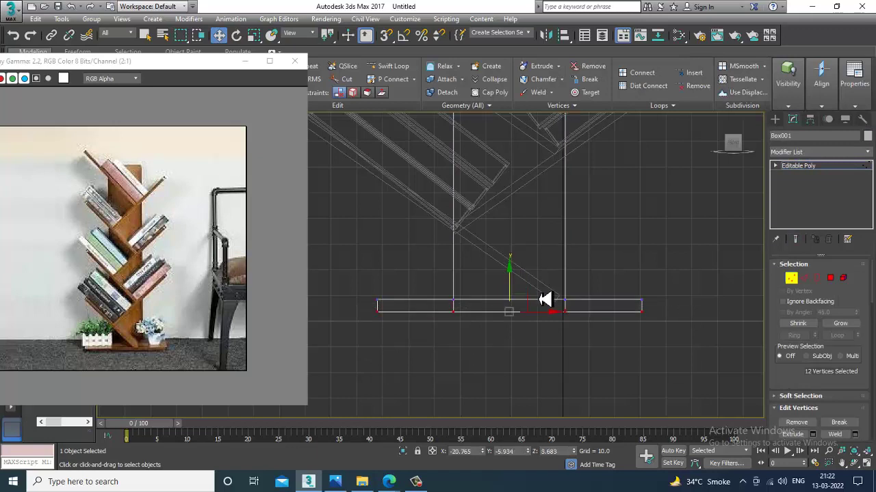
pyautogui.moveTo(517, 295); pyautogui.dragTo(517, 298)
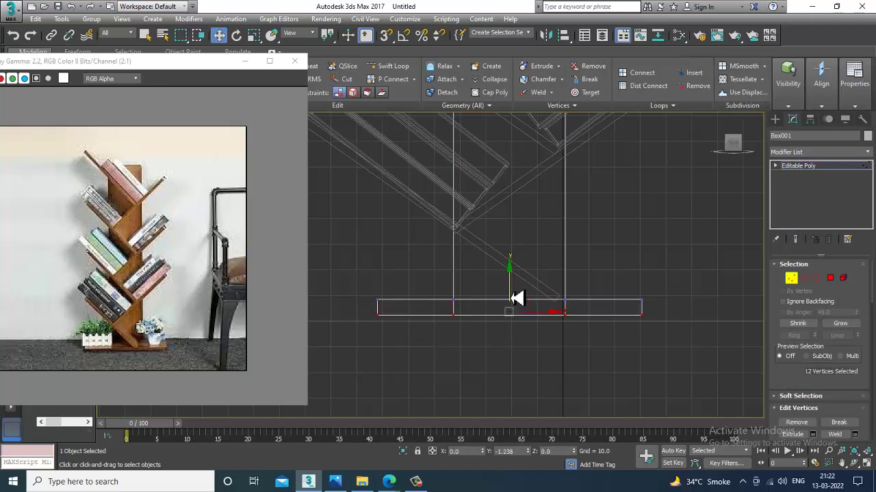
# Select the six polygons on the underside of the base and inset them slightly as a group.
pyautogui.click(831, 281)
pyautogui.moveTo(358, 346); pyautogui.dragTo(587, 331)
pyautogui.moveTo(679, 316); pyautogui.dragTo(686, 318)
pyautogui.hotkey('alt', 'w')
pyautogui.scroll(5, 647, 354)
pyautogui.hotkey('alt', 'w')
pyautogui.keyDown('alt'); pyautogui.moveTo(640, 353); pyautogui.dragTo(590, 253, button='middle'); pyautogui.keyUp('alt')
pyautogui.scroll(-3, 859, 359)
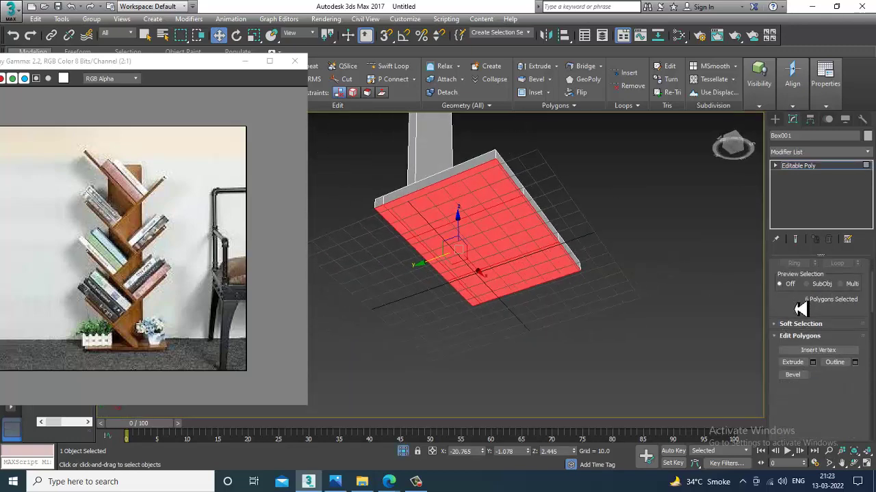
pyautogui.click(855, 372)
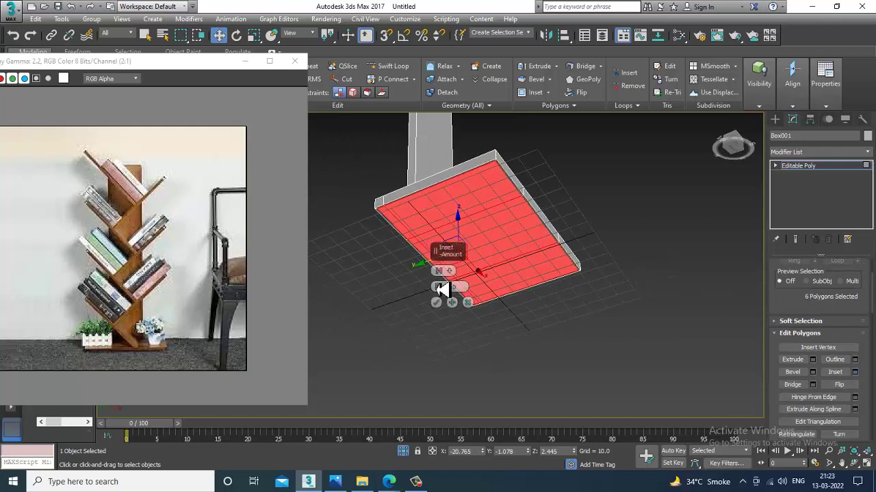
pyautogui.moveTo(437, 288); pyautogui.dragTo(437, 282)
pyautogui.click(436, 303)
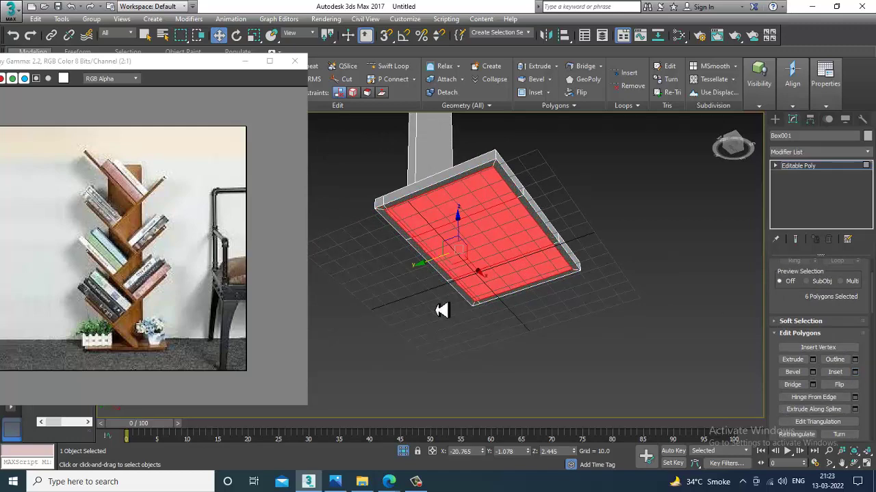
# Extrude the inset polygons on the underside of the base by 2.098.
pyautogui.scroll(3, 441, 310)
pyautogui.click(813, 360)
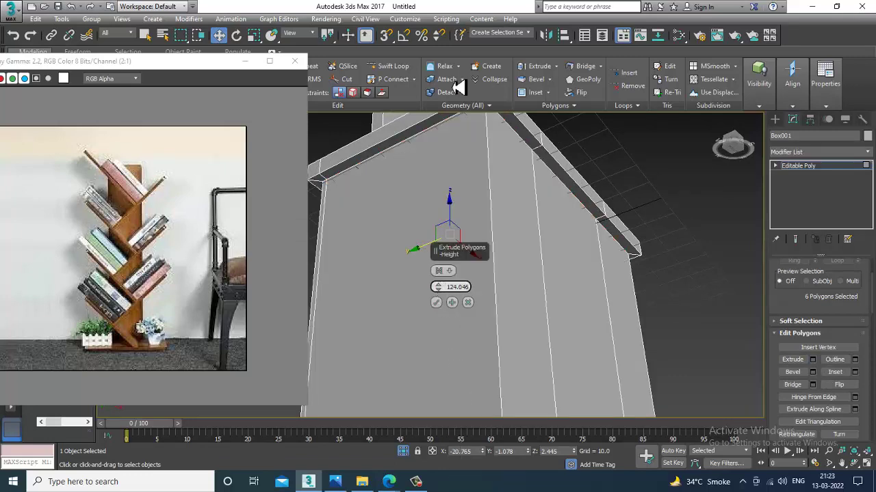
pyautogui.moveTo(457, 87); pyautogui.dragTo(494, 56)
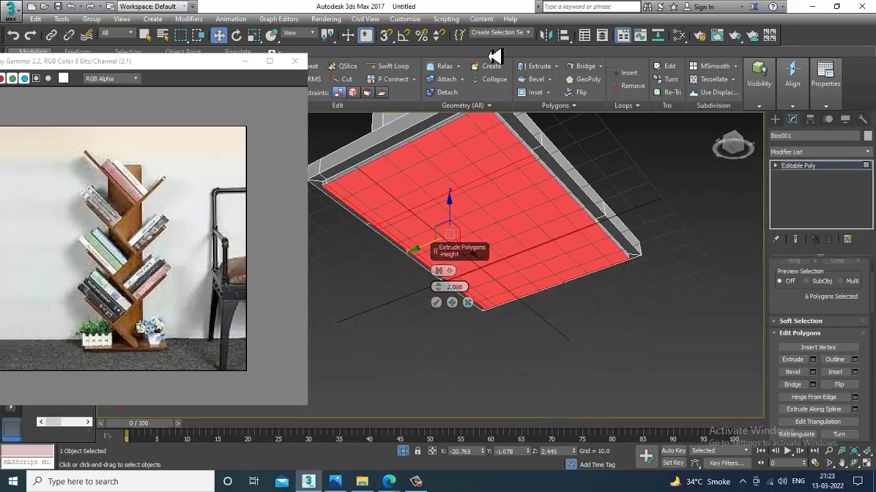
pyautogui.keyDown('alt'); pyautogui.moveTo(714, 201); pyautogui.dragTo(685, 232, button='middle'); pyautogui.keyUp('alt')
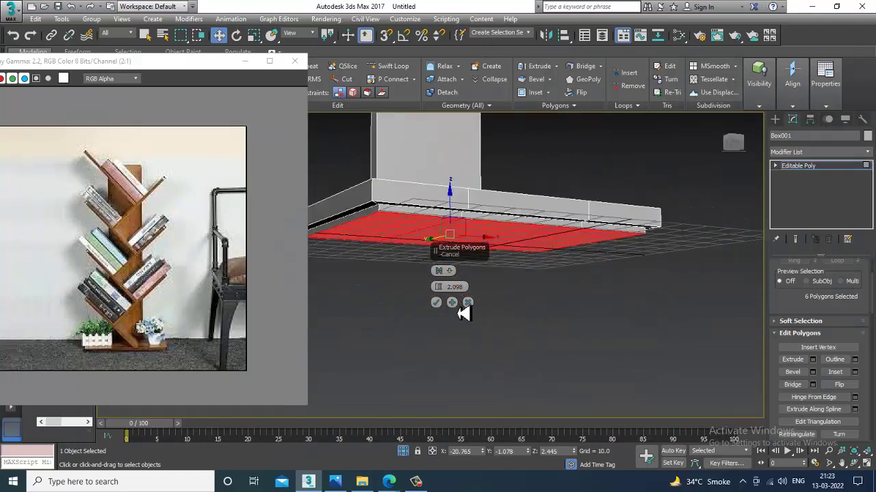
pyautogui.click(438, 305)
pyautogui.rightClick(627, 166)
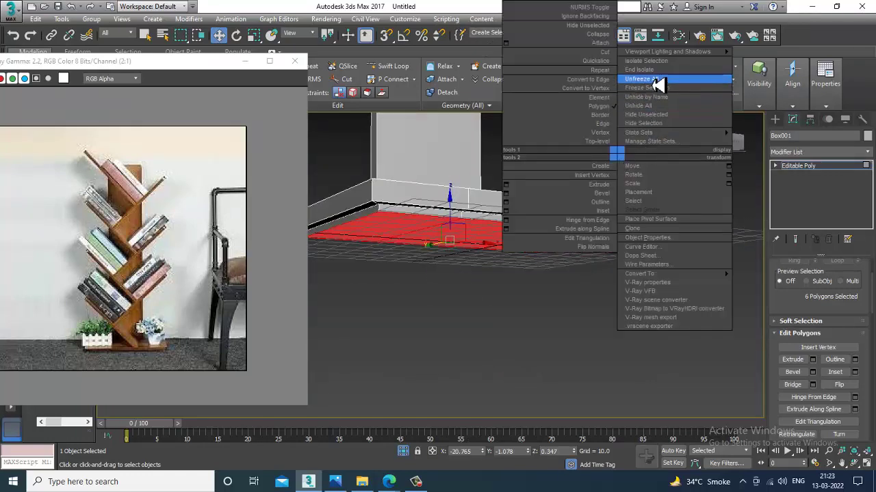
# End the isolation, move the selected underside polygons of the base down by about 1.25 units, and leave polygon editing.
pyautogui.click(658, 78)
pyautogui.moveTo(634, 227)
pyautogui.keyDown('alt'); pyautogui.mouseDown(button='middle')
pyautogui.moveTo(602, 215)
pyautogui.moveTo(620, 226)
pyautogui.mouseUp(button='middle'); pyautogui.keyUp('alt')
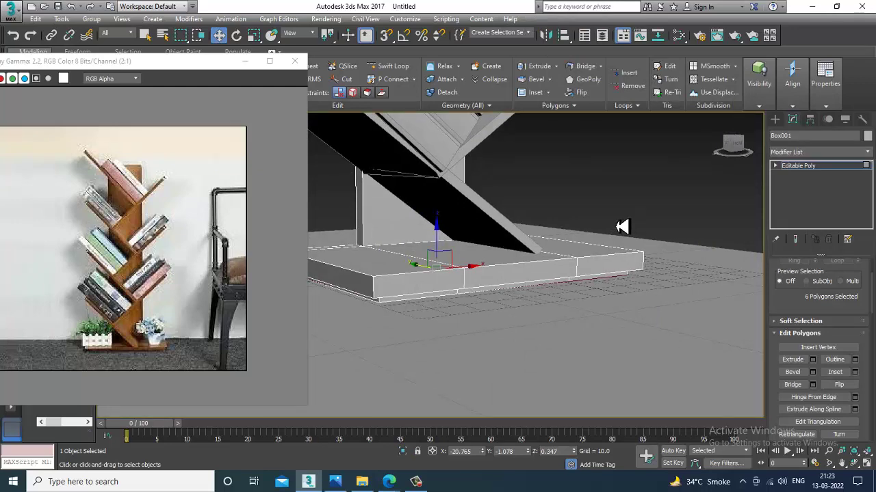
pyautogui.moveTo(443, 243); pyautogui.dragTo(443, 245)
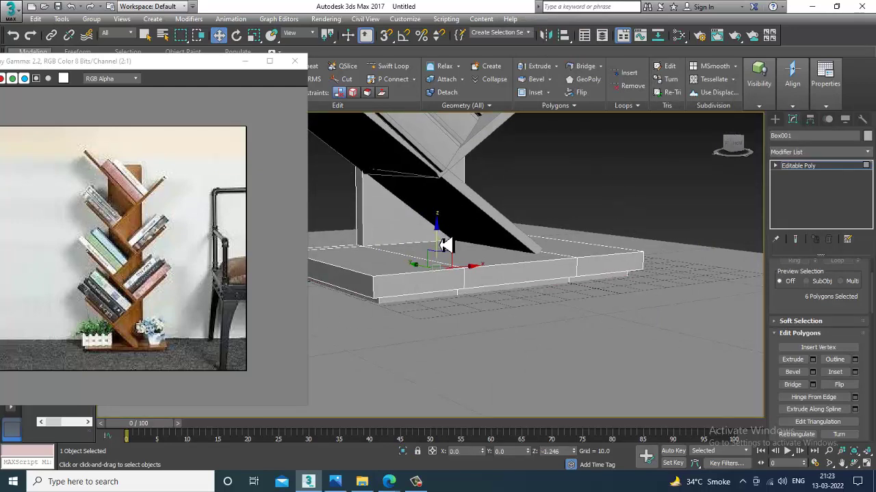
pyautogui.scroll(-4, 586, 262)
pyautogui.keyDown('alt'); pyautogui.moveTo(586, 262); pyautogui.dragTo(770, 210, button='middle'); pyautogui.keyUp('alt')
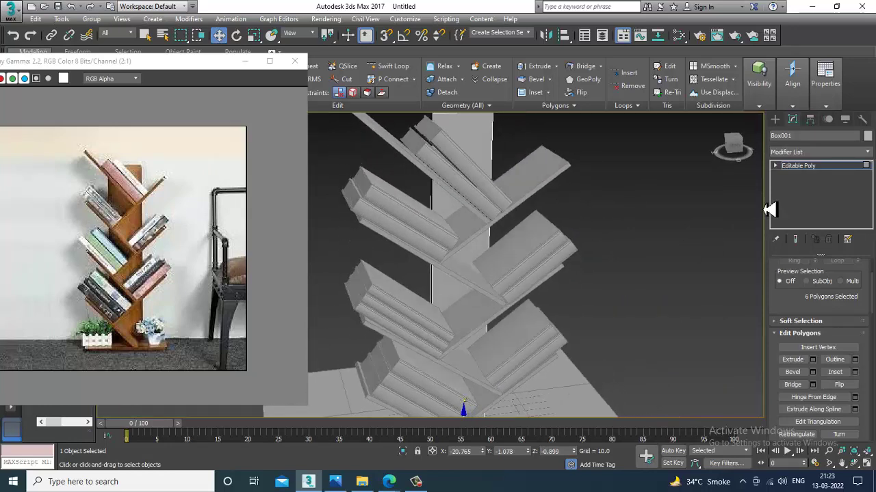
pyautogui.click(843, 174)
# Select the whole bookshelf with its books and copy it along the X axis beside the original.
pyautogui.scroll(-6, 579, 279)
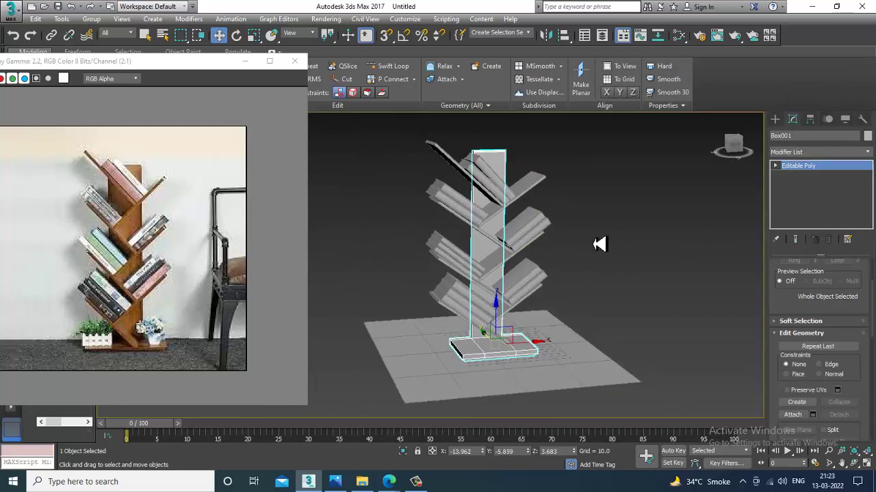
pyautogui.click(600, 244)
pyautogui.scroll(4, 650, 264)
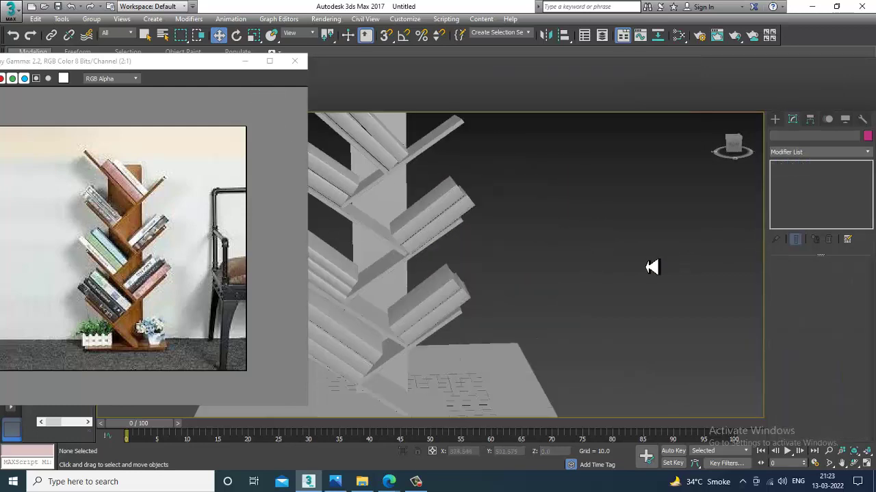
pyautogui.scroll(-7, 642, 256)
pyautogui.moveTo(629, 262); pyautogui.dragTo(598, 261, button='middle')
pyautogui.moveTo(442, 156); pyautogui.dragTo(598, 314)
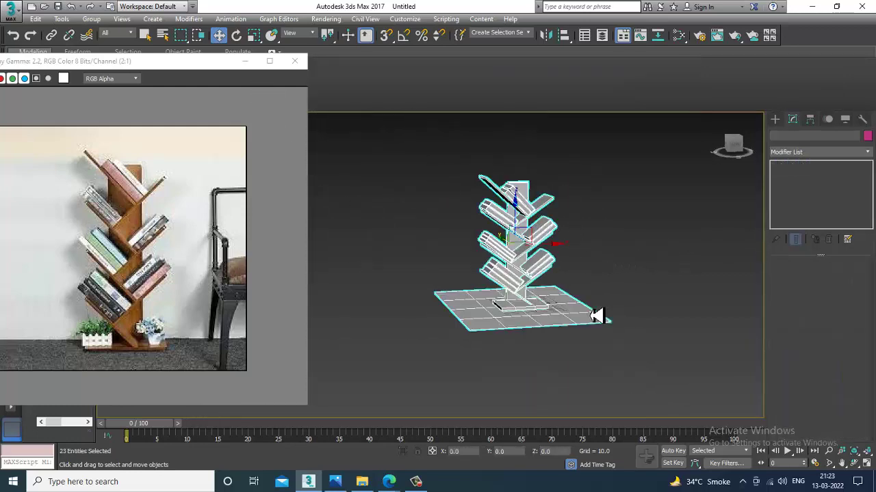
pyautogui.keyDown('alt'); pyautogui.moveTo(598, 294); pyautogui.dragTo(557, 270, button='middle'); pyautogui.keyUp('alt')
pyautogui.scroll(3, 555, 267)
pyautogui.moveTo(537, 227); pyautogui.dragTo(496, 274, button='middle')
pyautogui.moveTo(473, 260)
pyautogui.keyDown('shift'); pyautogui.mouseDown()
pyautogui.moveTo(590, 271)
pyautogui.moveTo(580, 303)
pyautogui.mouseUp(); pyautogui.keyUp('shift')
pyautogui.click(440, 287)
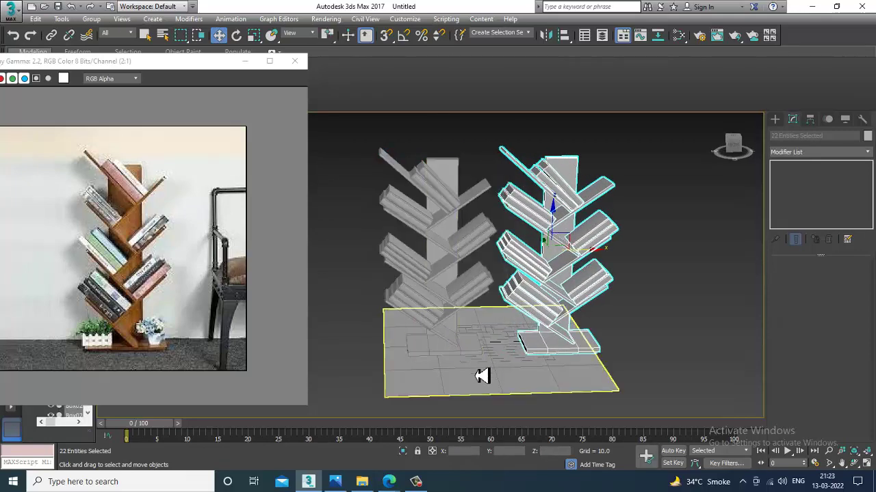
# Enlarge the floor plane slightly beneath the two bookshelves.
pyautogui.click(494, 381)
pyautogui.press('r')
pyautogui.moveTo(486, 356); pyautogui.dragTo(480, 344)
pyautogui.press('w')
# Rotate the upper book on the top-left shelf of the original bookshelf very slightly, then deselect it.
pyautogui.keyDown('alt'); pyautogui.moveTo(521, 324); pyautogui.dragTo(577, 268, button='middle'); pyautogui.keyUp('alt')
pyautogui.scroll(3, 432, 207)
pyautogui.click(436, 204)
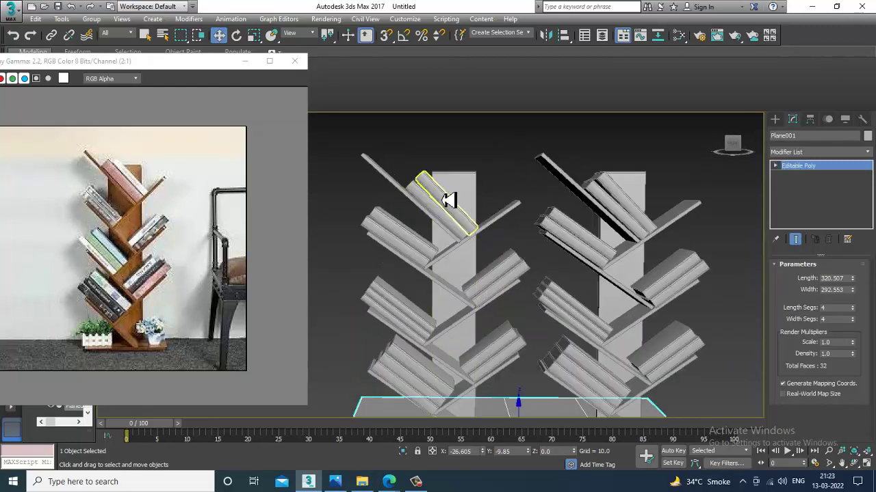
pyautogui.scroll(5, 479, 209)
pyautogui.press('e')
pyautogui.moveTo(485, 212); pyautogui.dragTo(485, 211)
pyautogui.press('w')
pyautogui.scroll(-5, 560, 304)
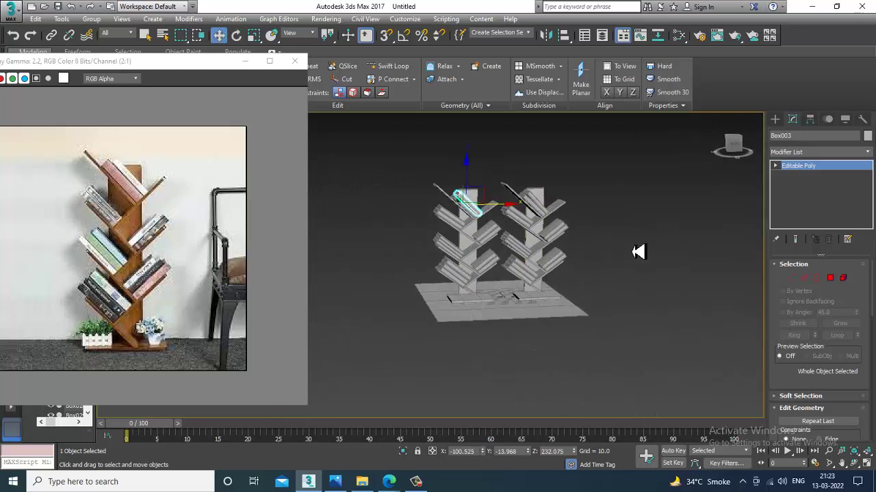
pyautogui.click(637, 250)
pyautogui.scroll(3, 557, 253)
# Save the scene as book_rack in the March 2022 folder, using the 3ds Max file type.
pyautogui.hotkey('ctrl', 's')
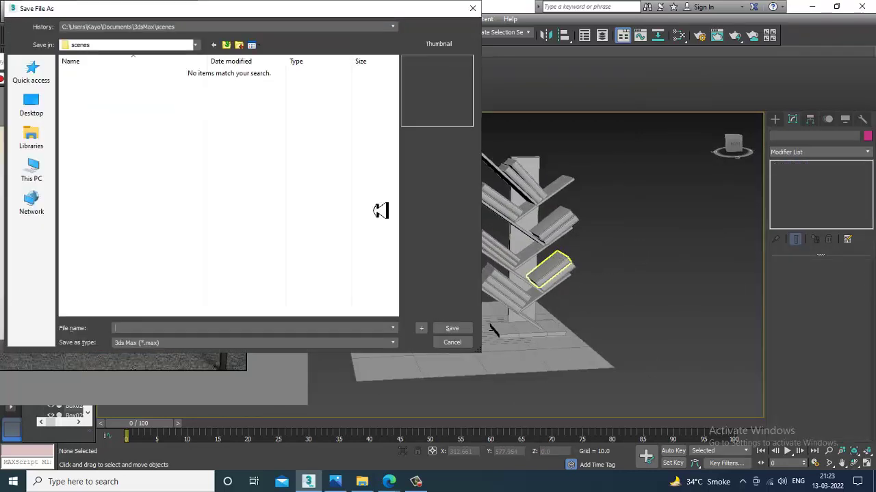
pyautogui.click(32, 170)
pyautogui.doubleClick(233, 217)
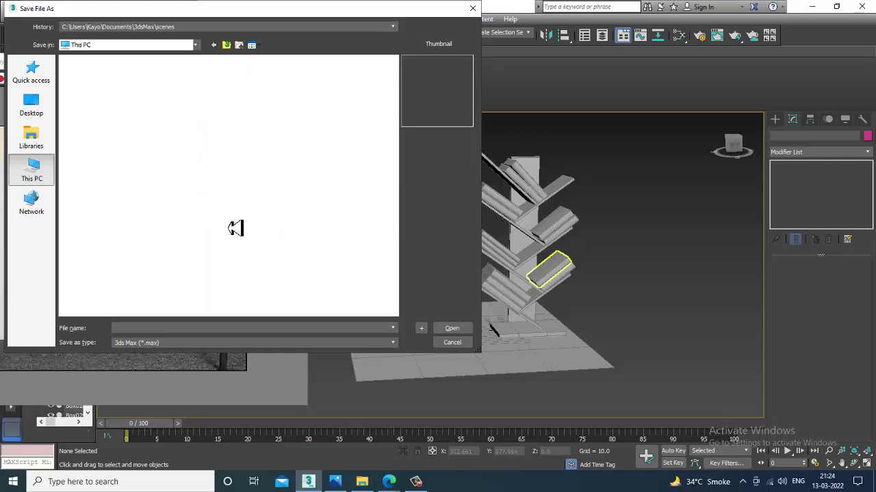
pyautogui.click(103, 116)
pyautogui.doubleClick(102, 116)
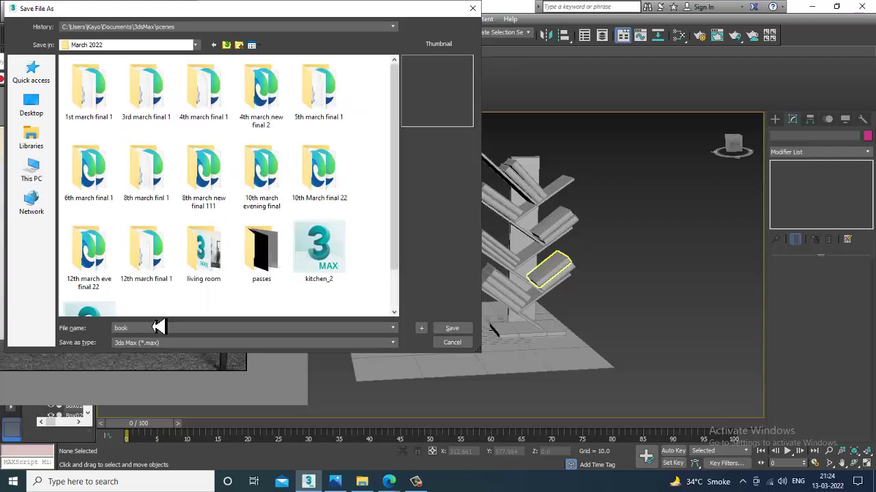
pyautogui.press('Return')
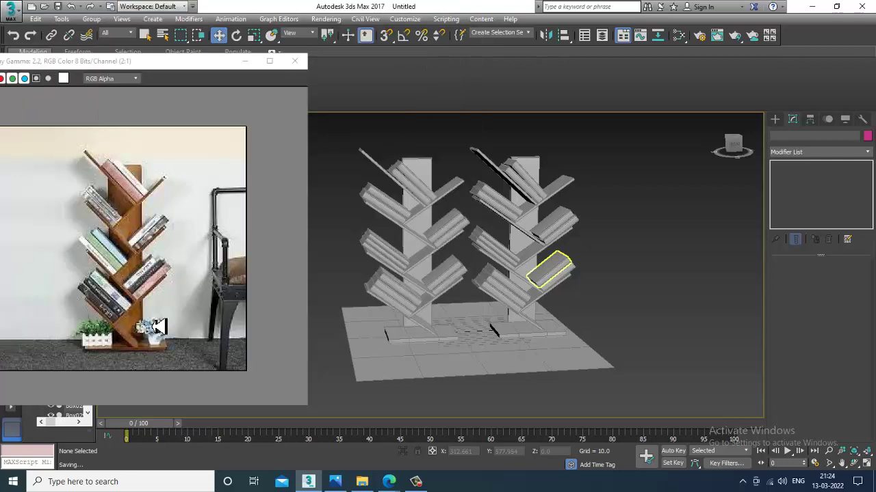
# Examine both finished bookshelves and the floor plane from several angles and distances in the perspective view.
pyautogui.keyDown('alt'); pyautogui.moveTo(547, 267); pyautogui.dragTo(549, 248, button='middle'); pyautogui.keyUp('alt')
pyautogui.scroll(5, 547, 283)
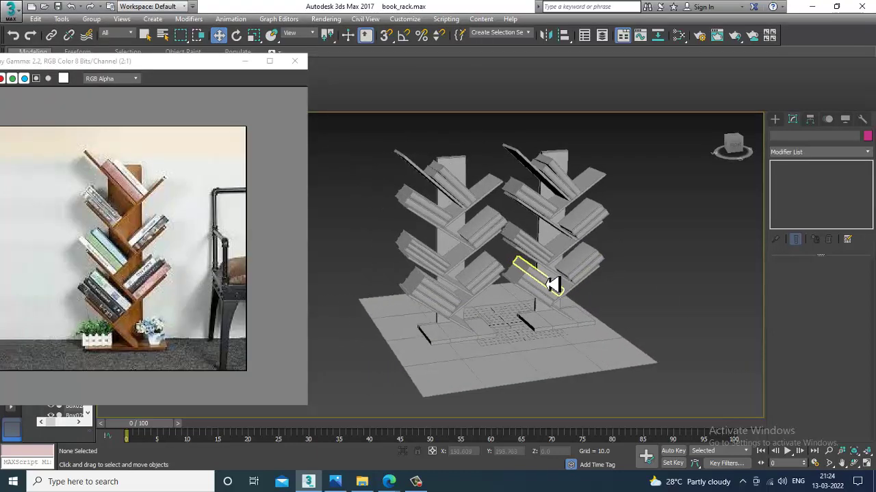
pyautogui.click(578, 346)
pyautogui.keyDown('alt'); pyautogui.moveTo(729, 336); pyautogui.dragTo(612, 319, button='middle'); pyautogui.keyUp('alt')
pyautogui.scroll(-3, 600, 297)
pyautogui.scroll(3, 595, 305)
pyautogui.scroll(-3, 611, 318)
pyautogui.click(672, 287)
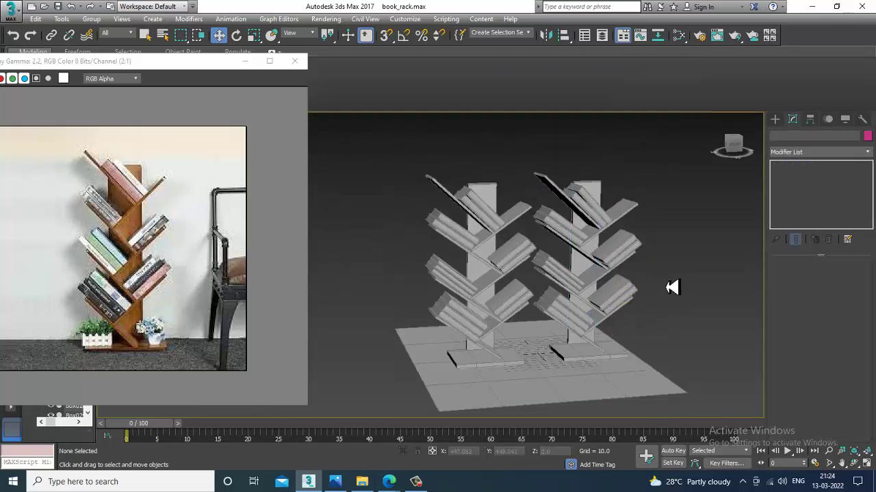
pyautogui.keyDown('alt'); pyautogui.moveTo(672, 287); pyautogui.dragTo(666, 288, button='middle'); pyautogui.keyUp('alt')
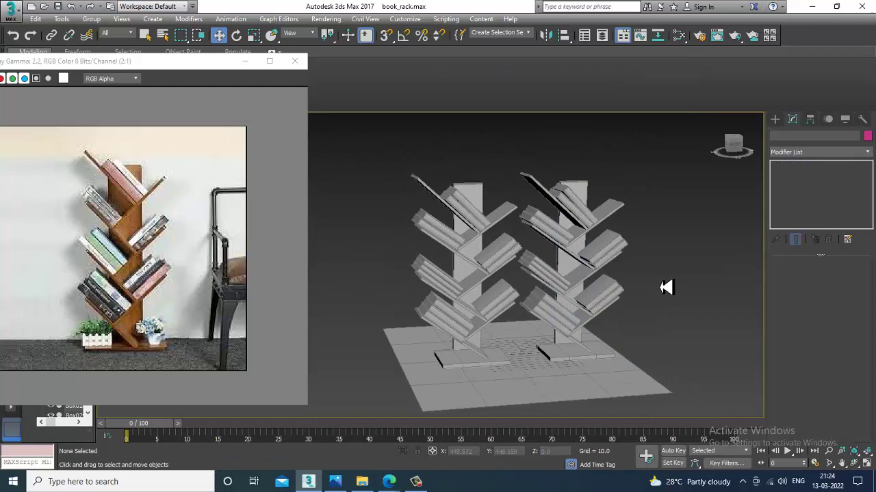